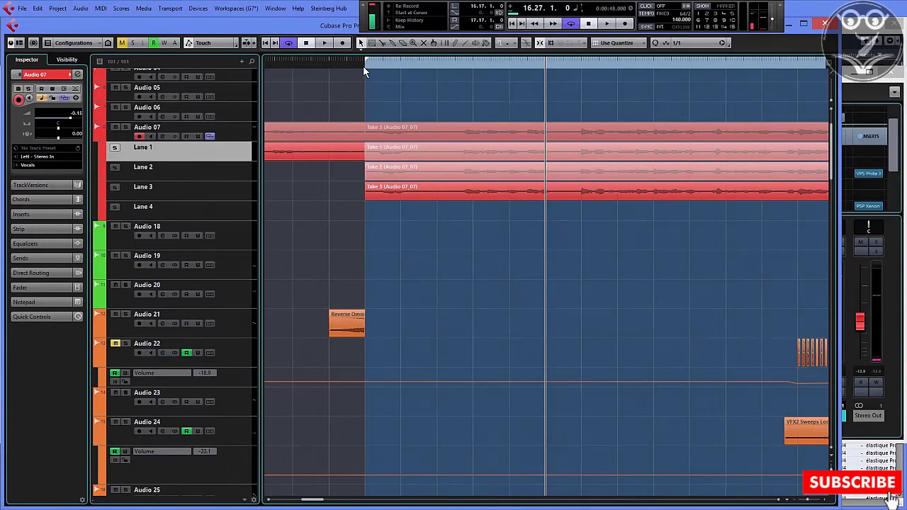
# - Position playback at the cycle start at 16.17, choose the Comp tool, and audition the opening of the Audio 07 takes
pyautogui.click(365, 67)
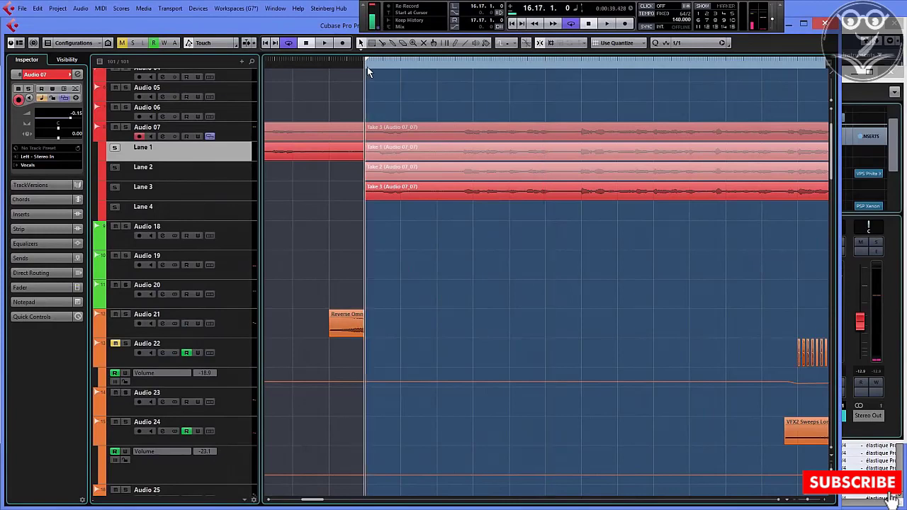
pyautogui.rightClick(407, 218)
pyautogui.click(418, 229)
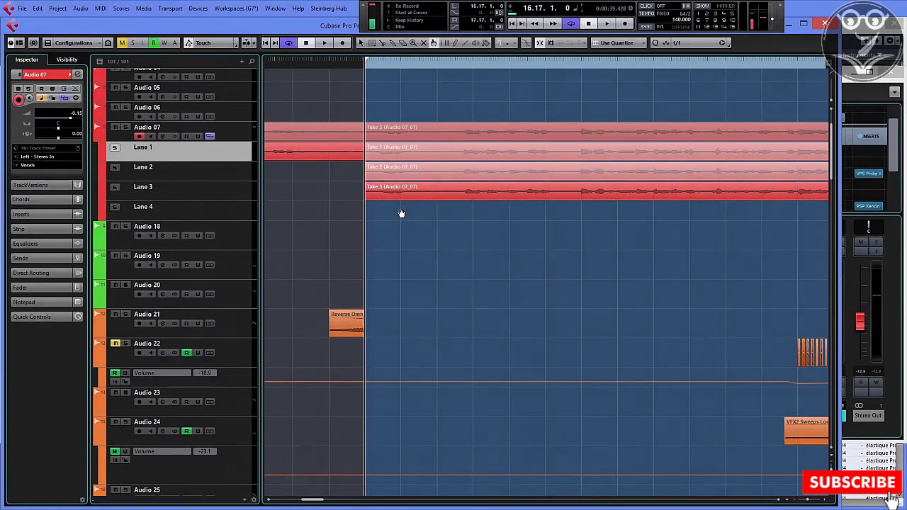
pyautogui.press('space')
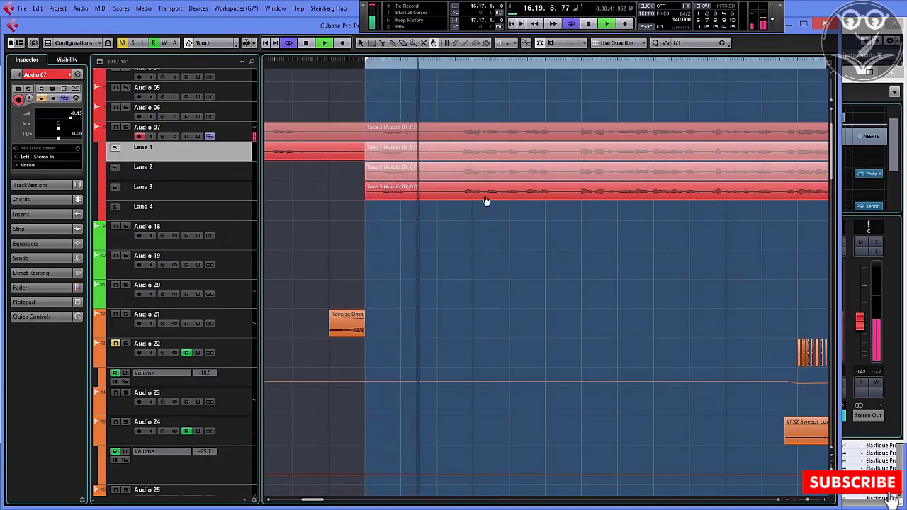
pyautogui.press('space')
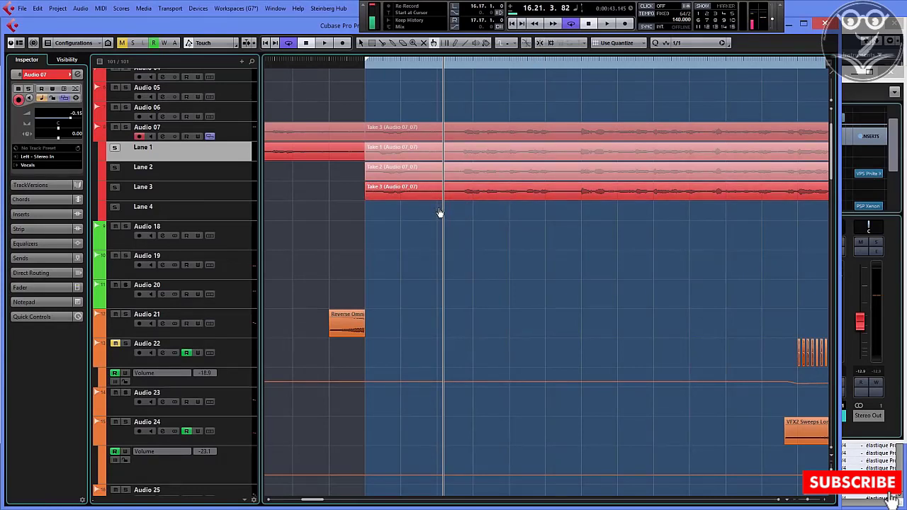
# - Try splitting two phrase ranges across Lanes 1–3 with the Comp tool, the first starting near 16.21, and undo both
pyautogui.moveTo(439, 214); pyautogui.dragTo(560, 205)
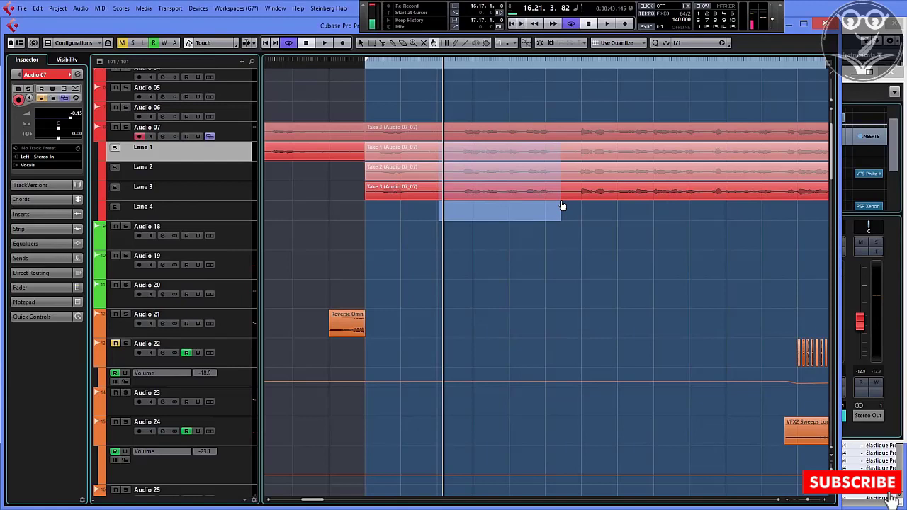
pyautogui.moveTo(566, 206); pyautogui.dragTo(564, 205)
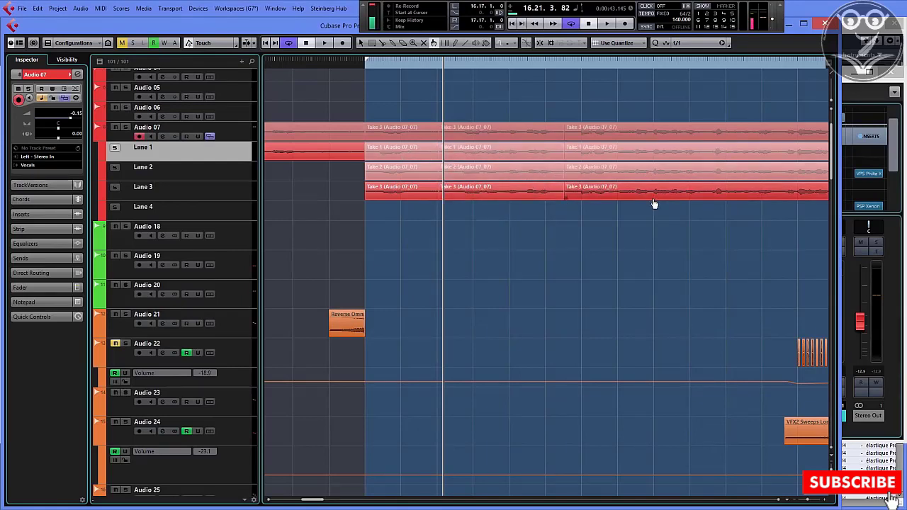
pyautogui.moveTo(648, 219); pyautogui.dragTo(707, 189)
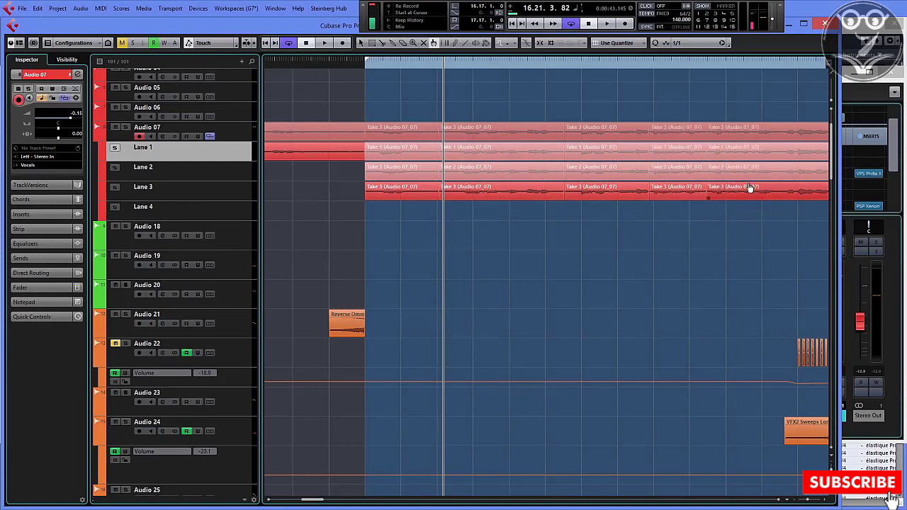
pyautogui.hotkey('ctrl', 'z')
pyautogui.hotkey('ctrl', 'z')
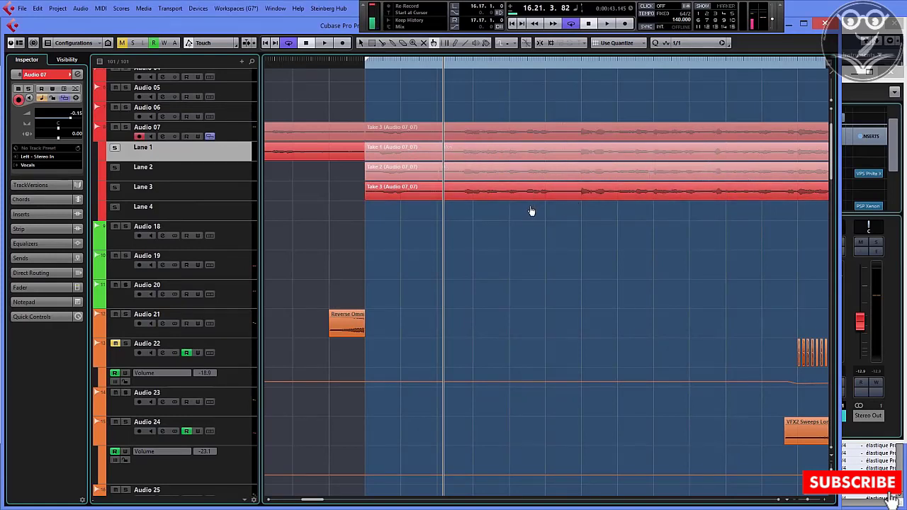
# - Select the takes on Lanes 1–3 and cut them together at three phrase boundaries with the Split tool
pyautogui.rightClick(531, 212)
pyautogui.click(529, 208)
pyautogui.click(512, 162)
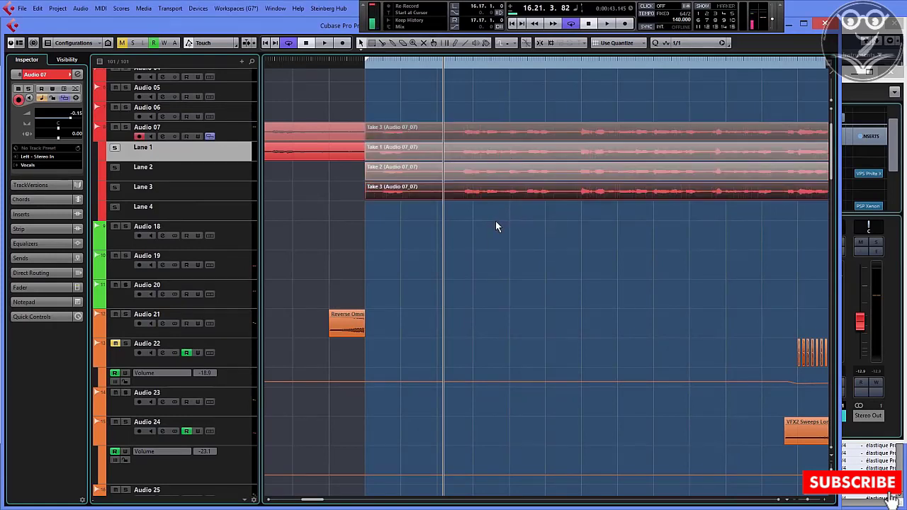
pyautogui.rightClick(496, 227)
pyautogui.click(518, 224)
pyautogui.click(449, 182)
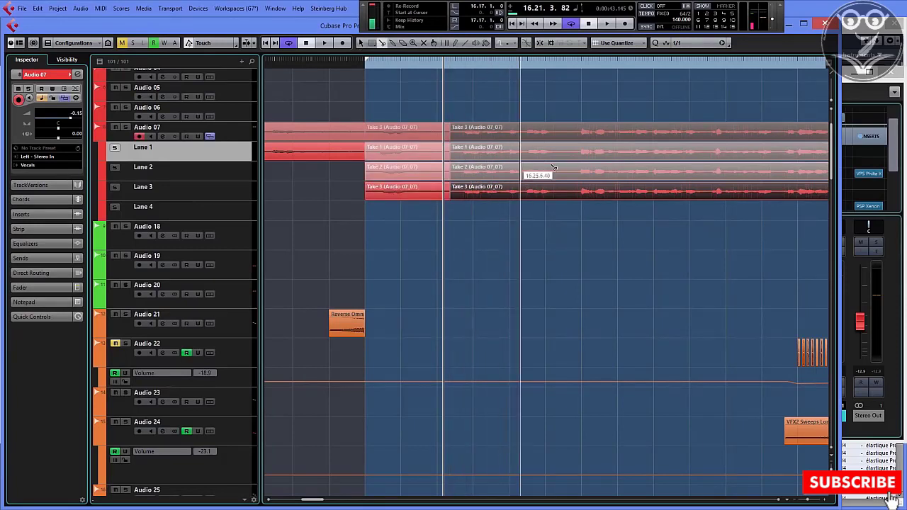
pyautogui.click(572, 168)
pyautogui.click(710, 168)
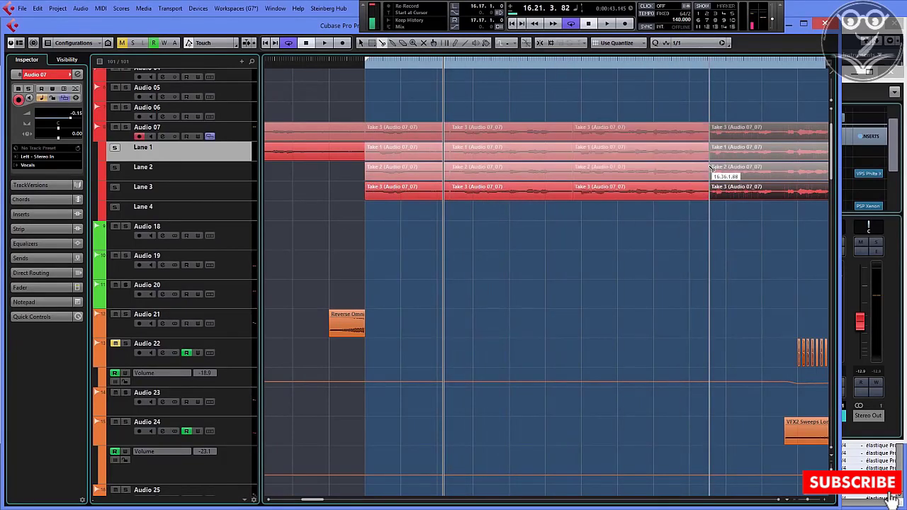
# - Mute all the split take segments on Lanes 1–3 of Audio 07 with the Mute tool
pyautogui.press('1')
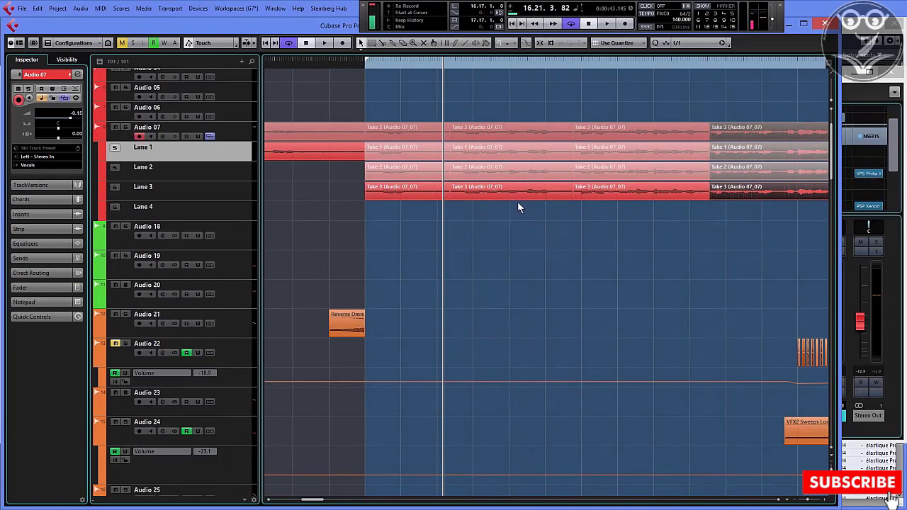
pyautogui.click(242, 137)
pyautogui.rightClick(417, 225)
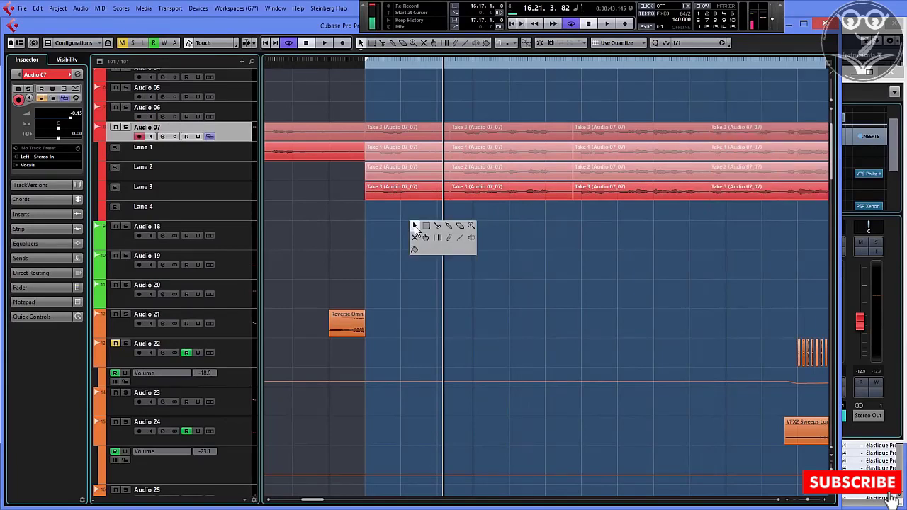
pyautogui.click(347, 223)
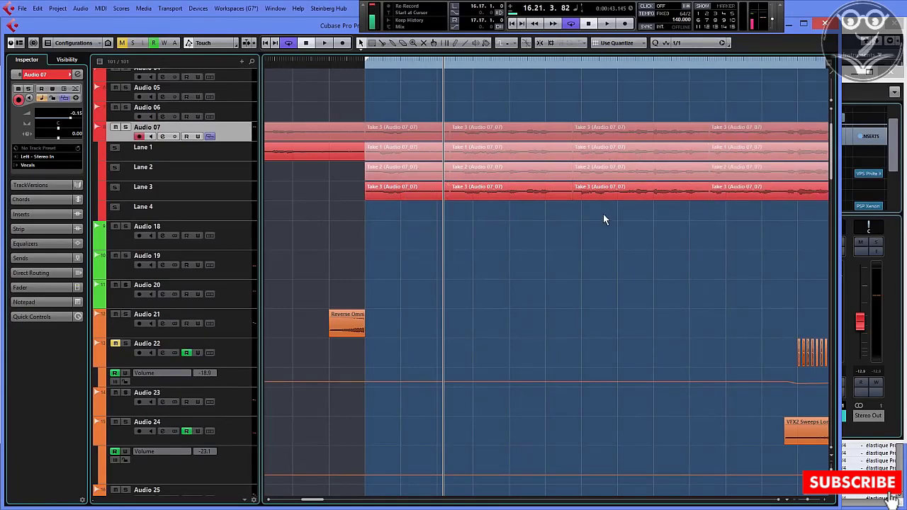
pyautogui.rightClick(445, 245)
pyautogui.click(441, 245)
pyautogui.moveTo(389, 224); pyautogui.dragTo(725, 153)
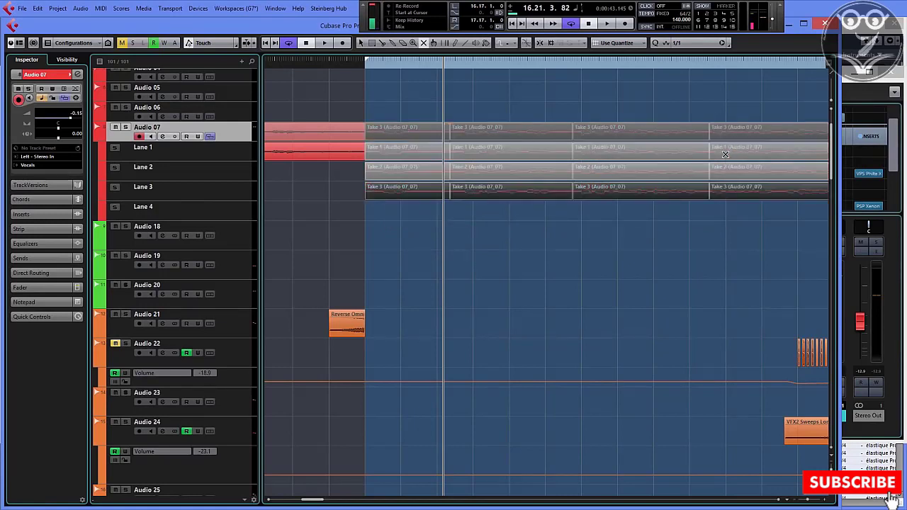
# - Unmute the first three split segments on Lane 3 and briefly play them back
pyautogui.click(412, 191)
pyautogui.click(500, 197)
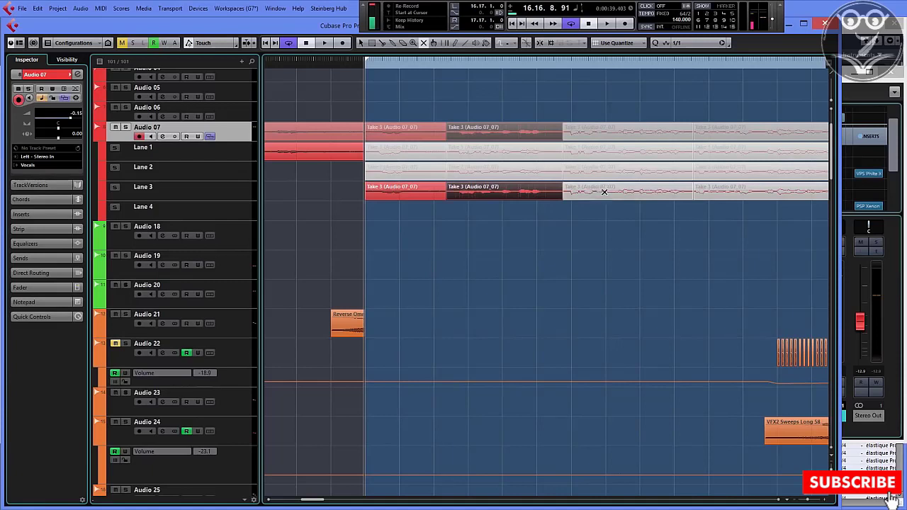
pyautogui.click(604, 191)
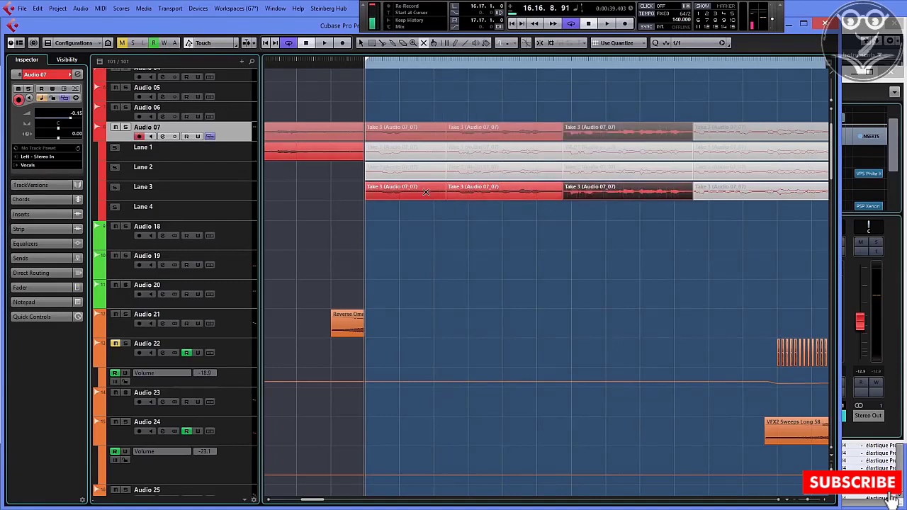
pyautogui.press('space')
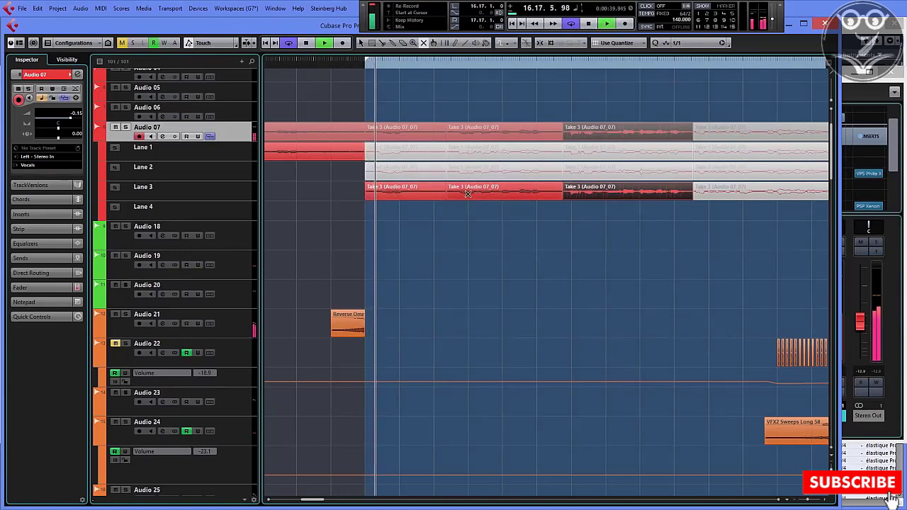
pyautogui.press('space')
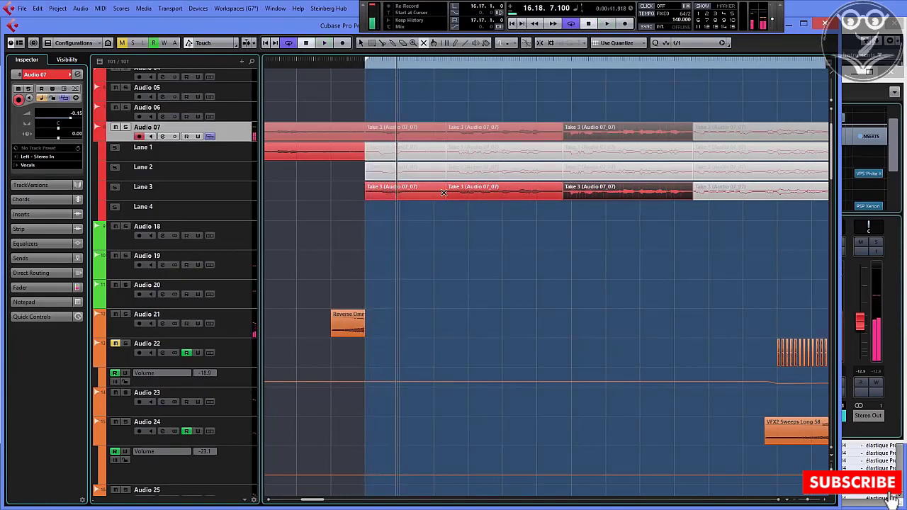
# - Swap the second phrase from Lane 3 to the Lane 2 take, and replace that with the Lane 1 take
pyautogui.click(480, 171)
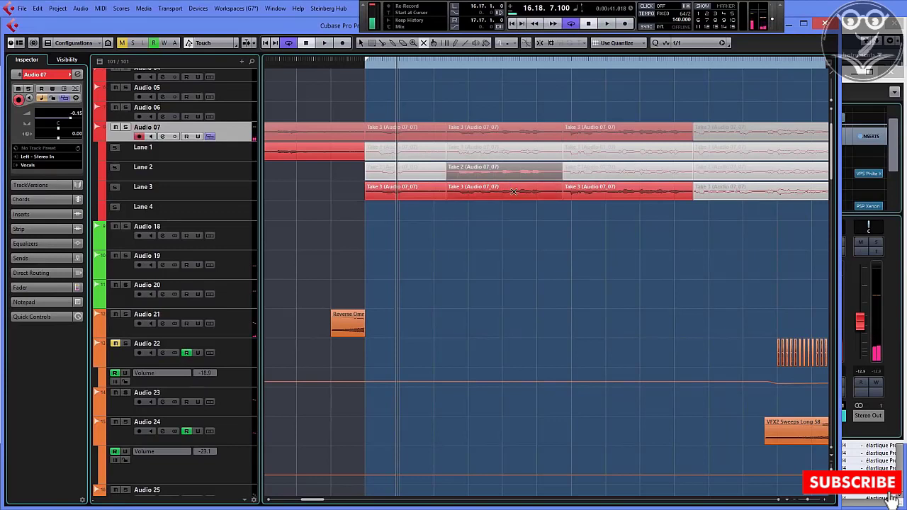
pyautogui.click(603, 192)
pyautogui.click(692, 241)
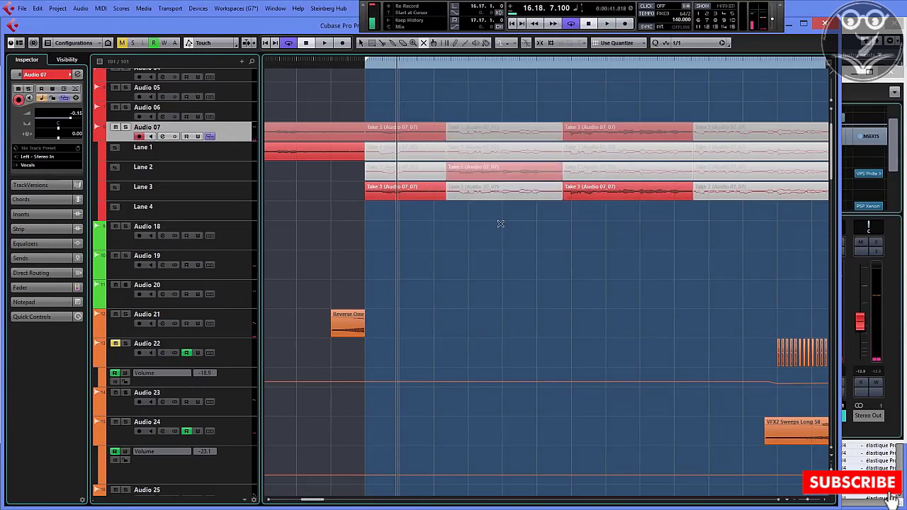
pyautogui.click(493, 152)
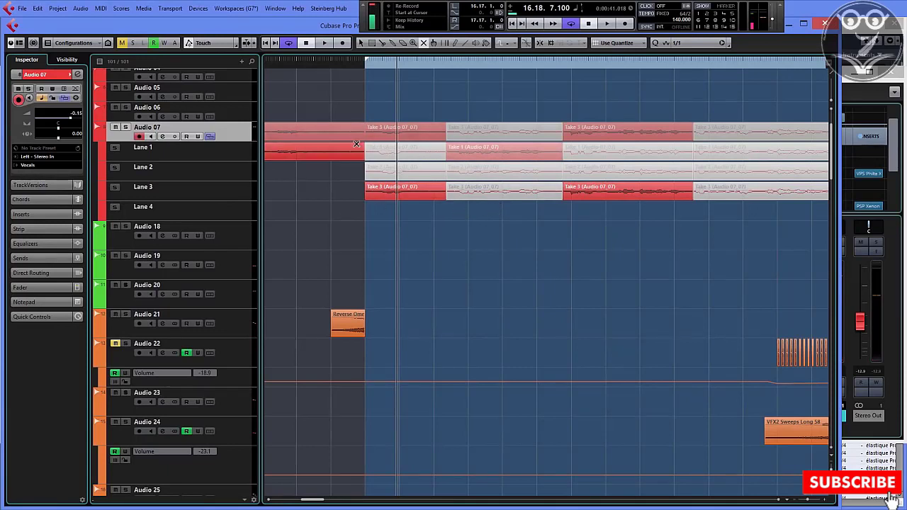
# - Undo all the take muting and the last two splits, keeping only the first split
pyautogui.hotkey('ctrl', 'z')
pyautogui.hotkey('ctrl', 'z')
pyautogui.hotkey('ctrl', 'z')
pyautogui.hotkey('ctrl', 'z')
pyautogui.hotkey('ctrl', 'z')
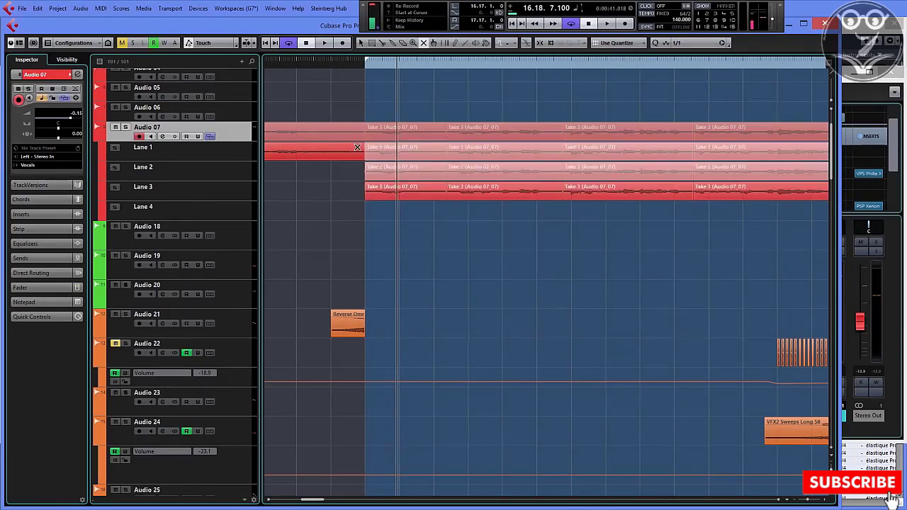
pyautogui.hotkey('ctrl', 'z')
pyautogui.hotkey('ctrl', 'z')
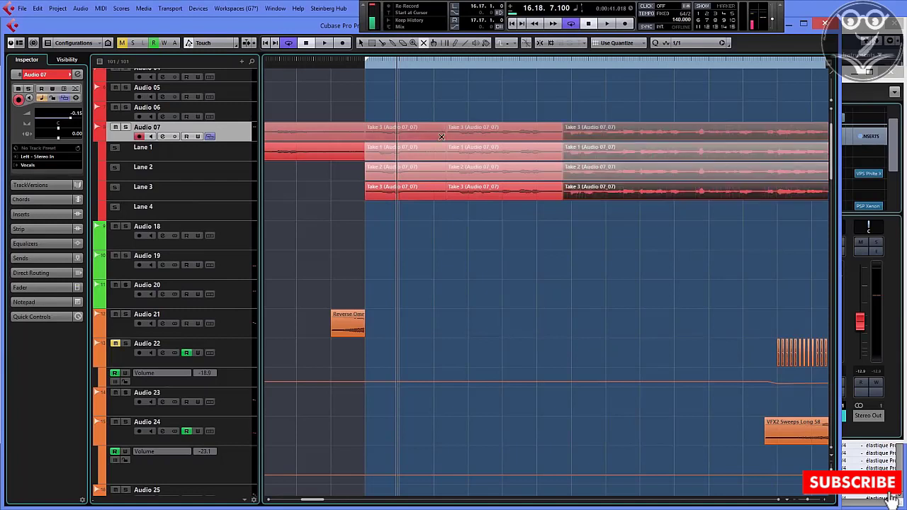
# - Choose the Comp tool and play on through the Audio 07 takes to locate the next phrase boundaries, stopping at 16.32
pyautogui.rightClick(545, 233)
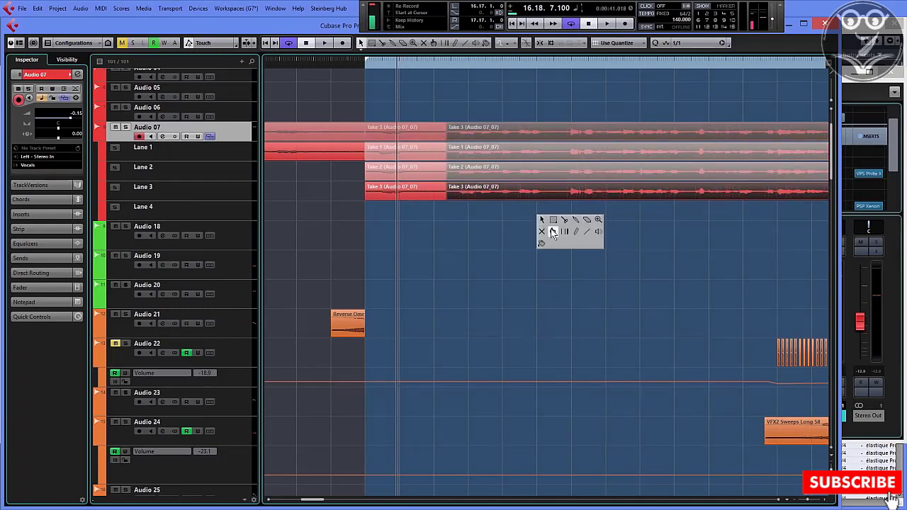
pyautogui.click(543, 227)
pyautogui.press('space')
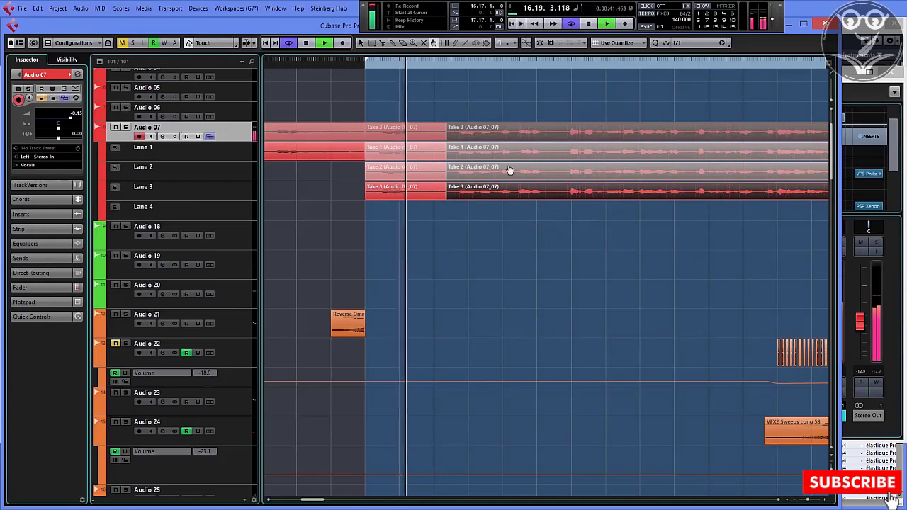
pyautogui.click(778, 501)
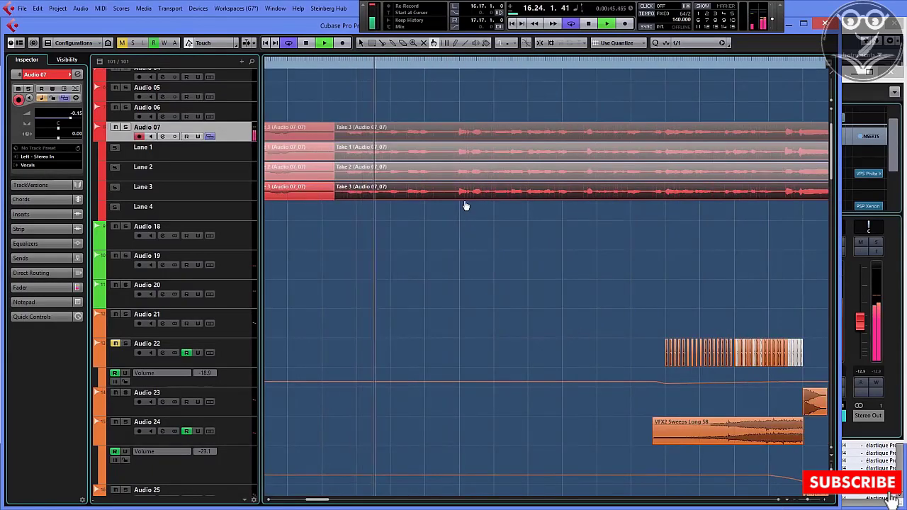
pyautogui.press('space')
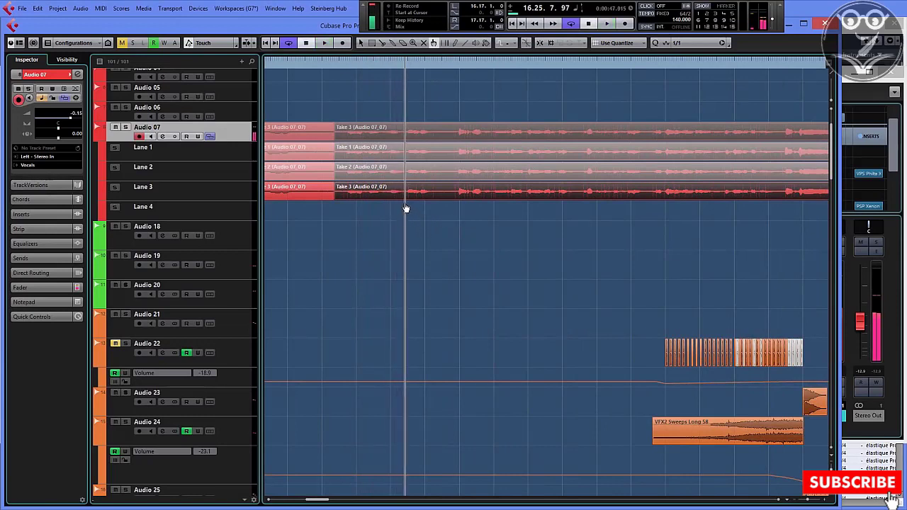
pyautogui.press('space')
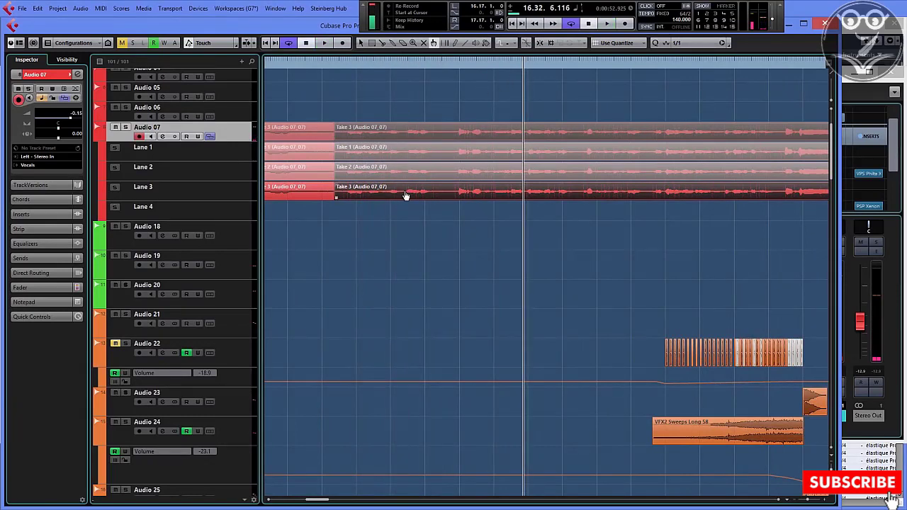
# - Split out a short phrase range starting near 16.25 across Lanes 1–3 with the Comp tool, and audition up to 16.33
pyautogui.moveTo(409, 196); pyautogui.dragTo(446, 198)
pyautogui.click(390, 76)
pyautogui.press('space')
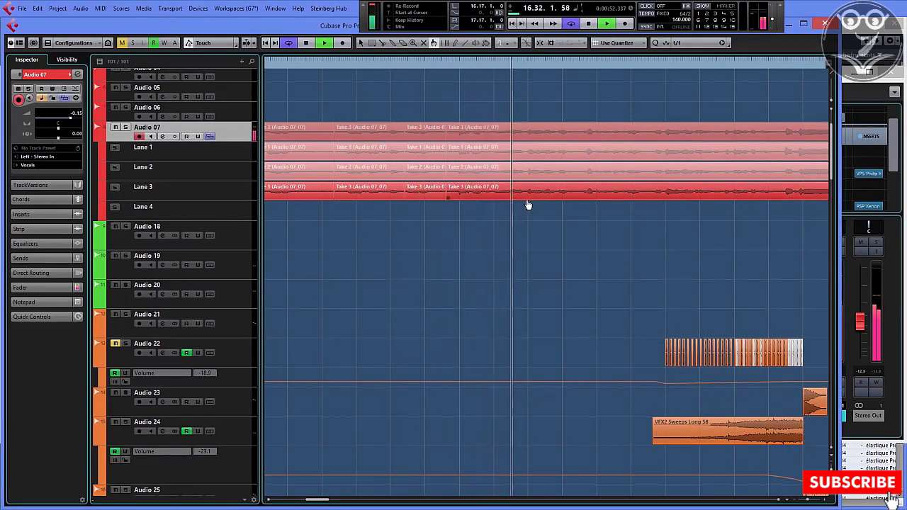
pyautogui.press('space')
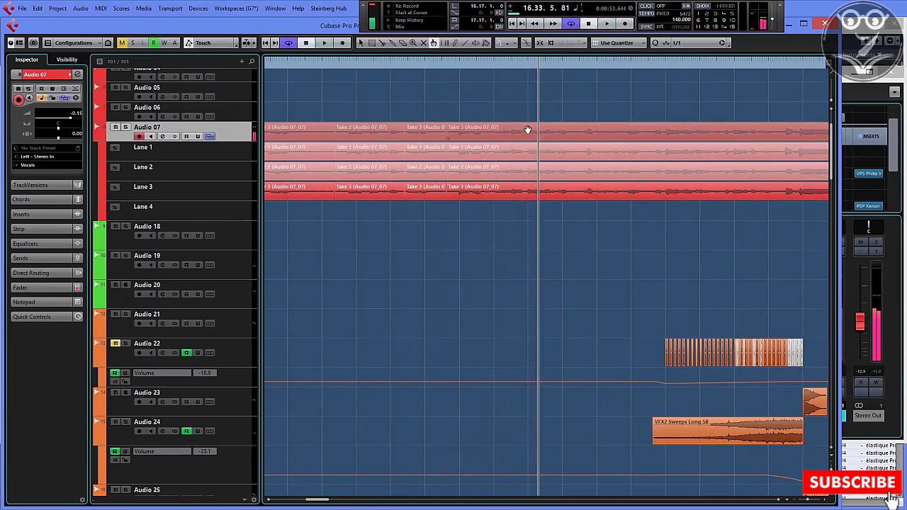
# - Split out two more phrase ranges across Lanes 1–3, one starting at 16.32.7 and one near 16.40, while auditioning the takes
pyautogui.click(526, 64)
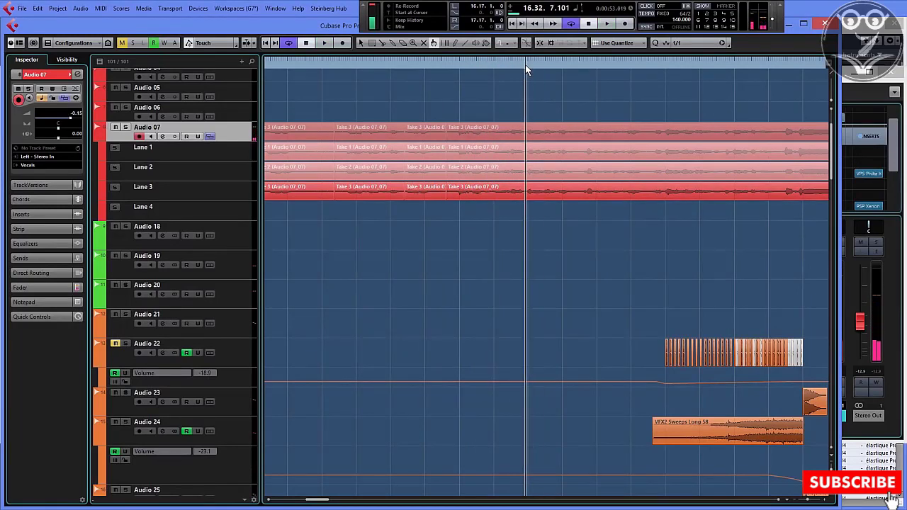
pyautogui.click(528, 192)
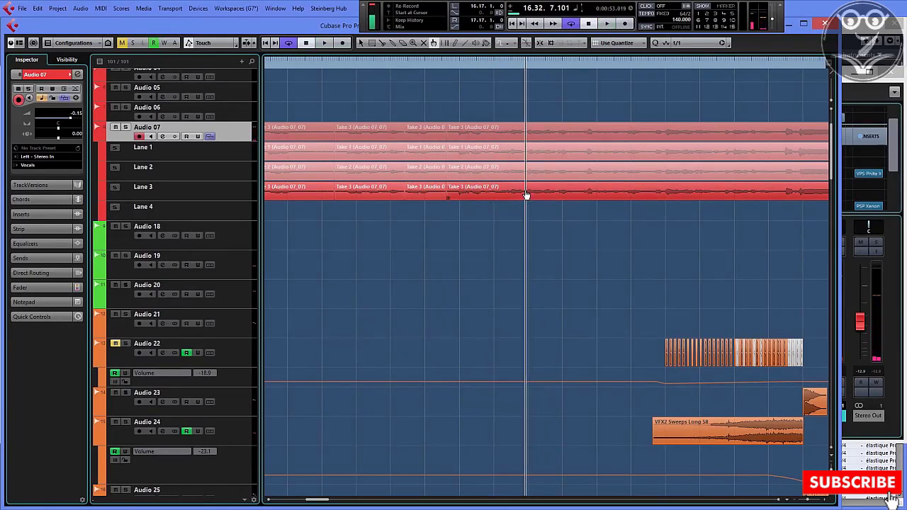
pyautogui.moveTo(527, 194); pyautogui.dragTo(583, 201)
pyautogui.press('space')
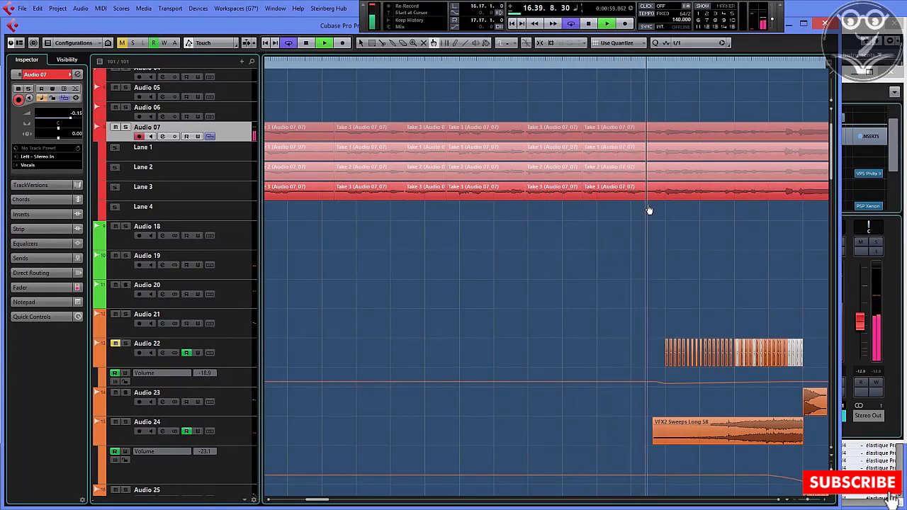
pyautogui.moveTo(649, 210); pyautogui.dragTo(723, 207)
pyautogui.press('space')
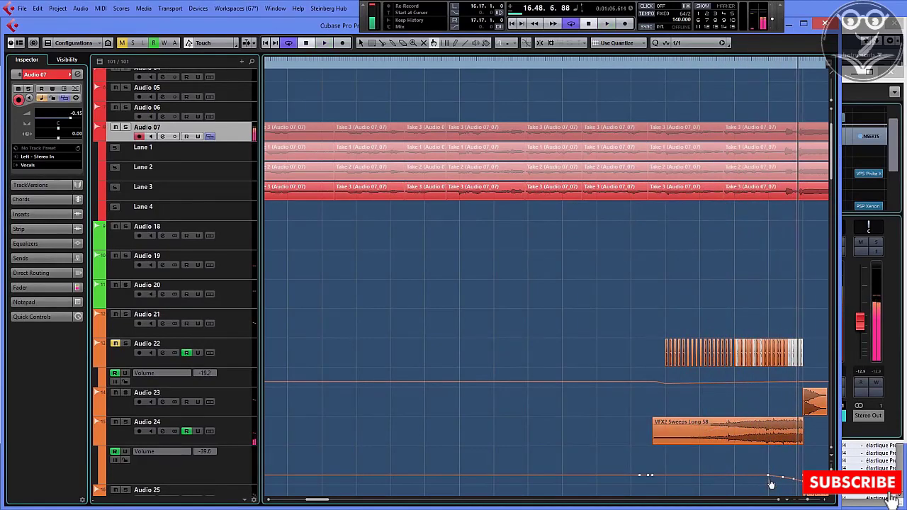
# - Split out further phrase ranges across Lanes 1–3 with the Comp tool, from 16.47.7 on to about 17.14, while auditioning the takes
pyautogui.hscroll(3, 779, 503)
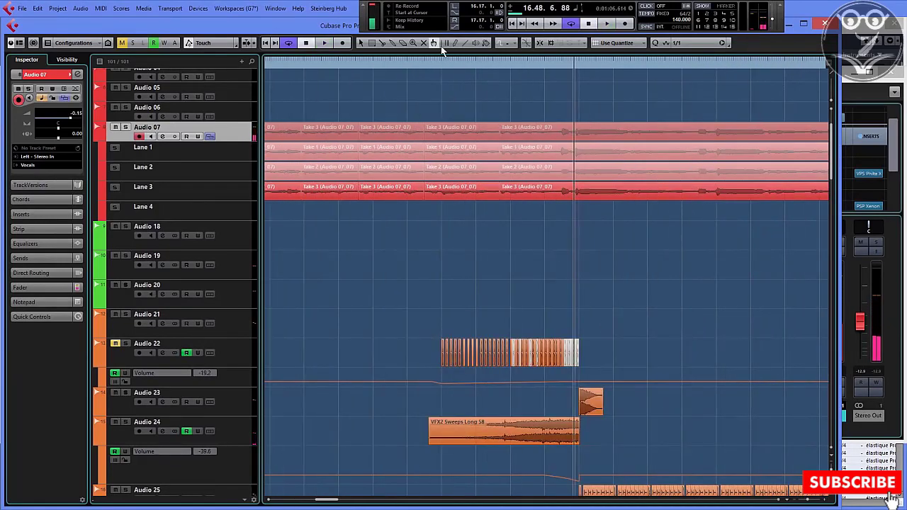
pyautogui.doubleClick(458, 66)
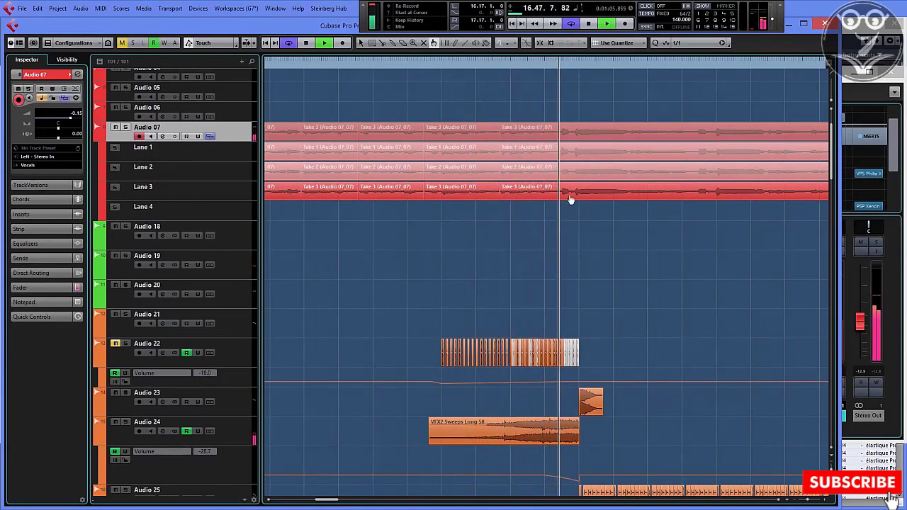
pyautogui.moveTo(569, 198); pyautogui.dragTo(699, 142)
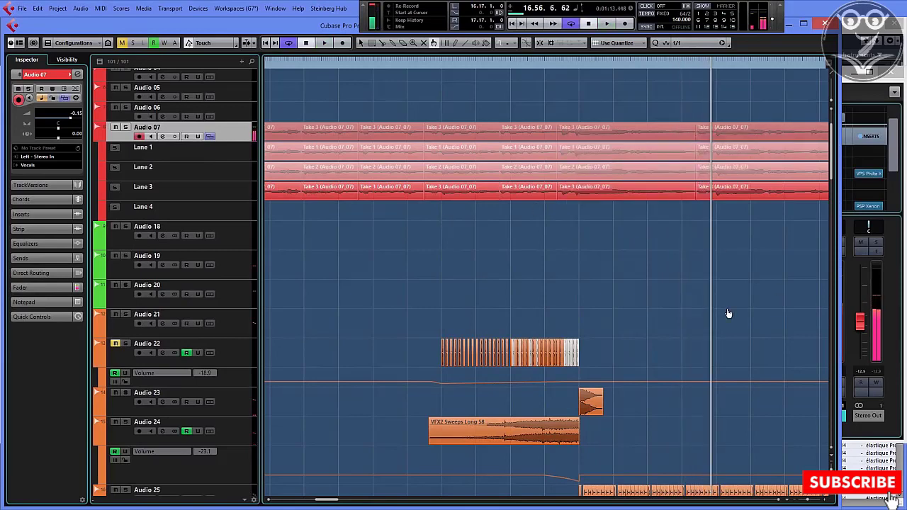
pyautogui.hscroll(4, 778, 503)
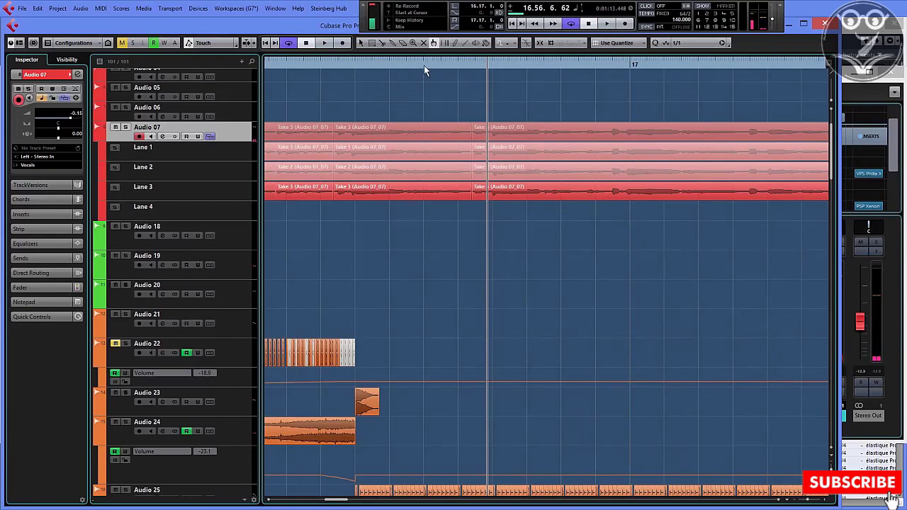
pyautogui.press('space')
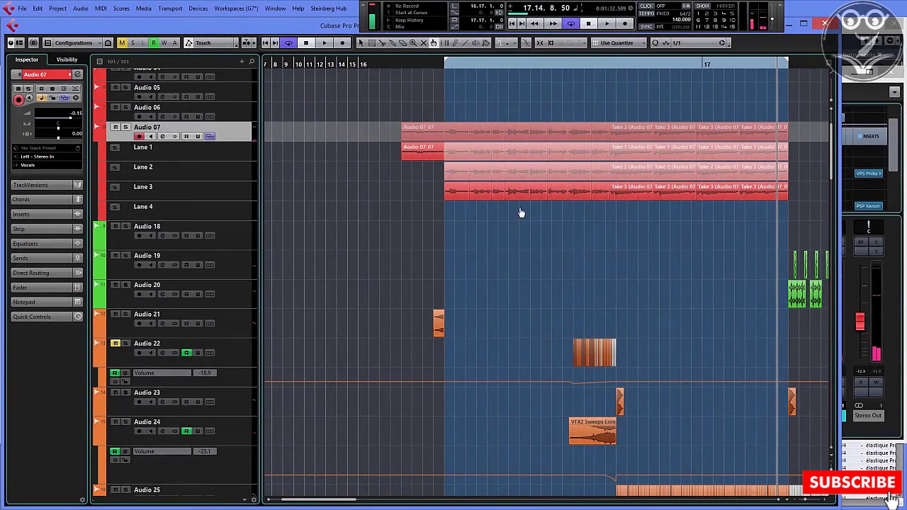
# - Zoom in on the split phrases and activate Take 1 for the second, Take 2 for the fourth and Take 1 for the fifth
pyautogui.click(516, 71)
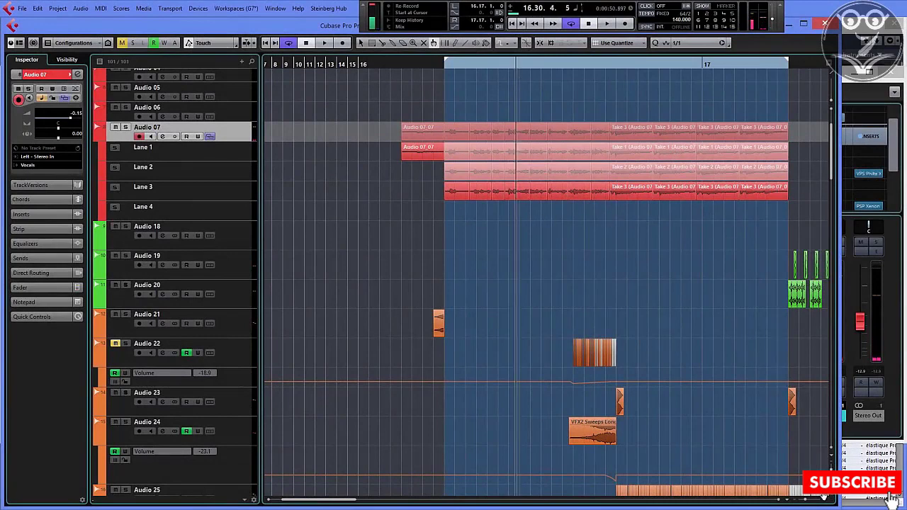
pyautogui.click(813, 501)
pyautogui.click(813, 502)
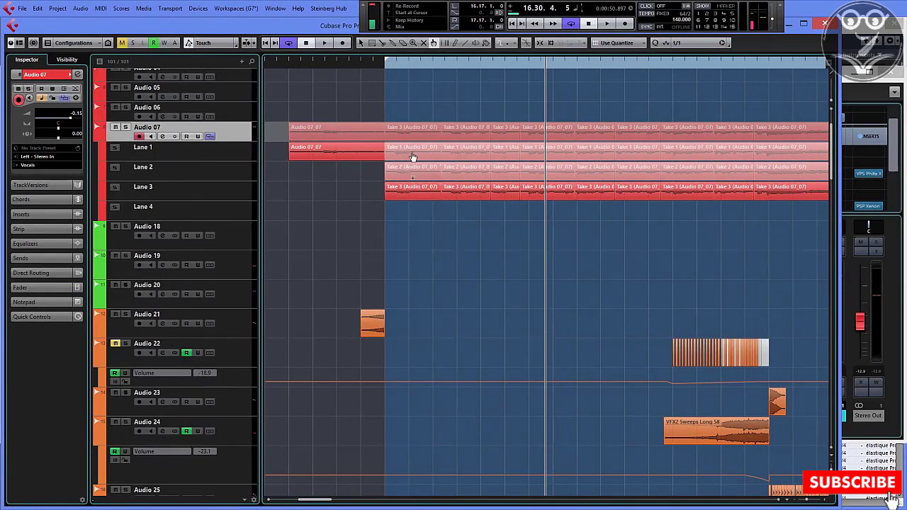
pyautogui.click(456, 176)
pyautogui.click(465, 150)
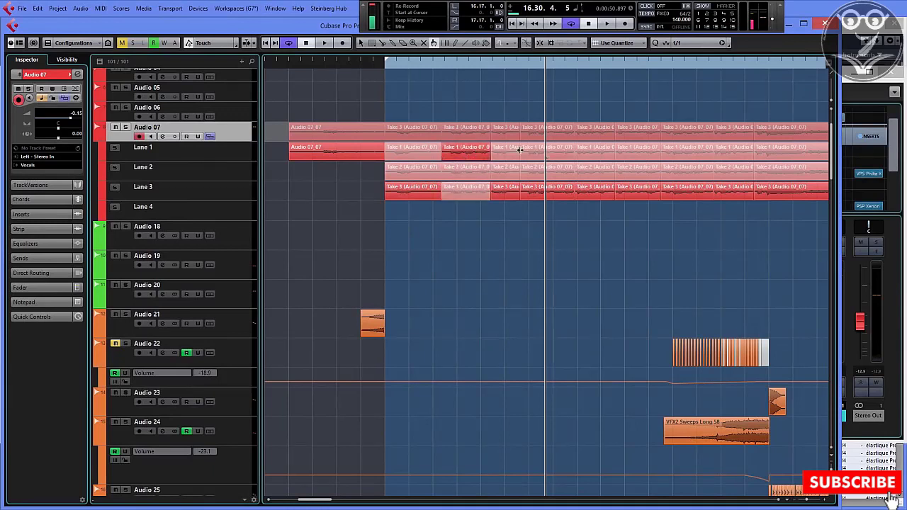
pyautogui.click(540, 170)
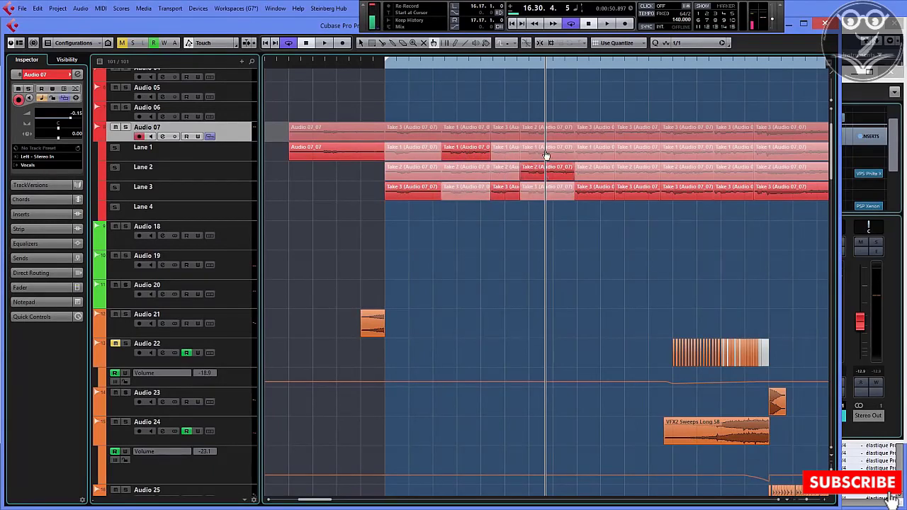
pyautogui.click(596, 154)
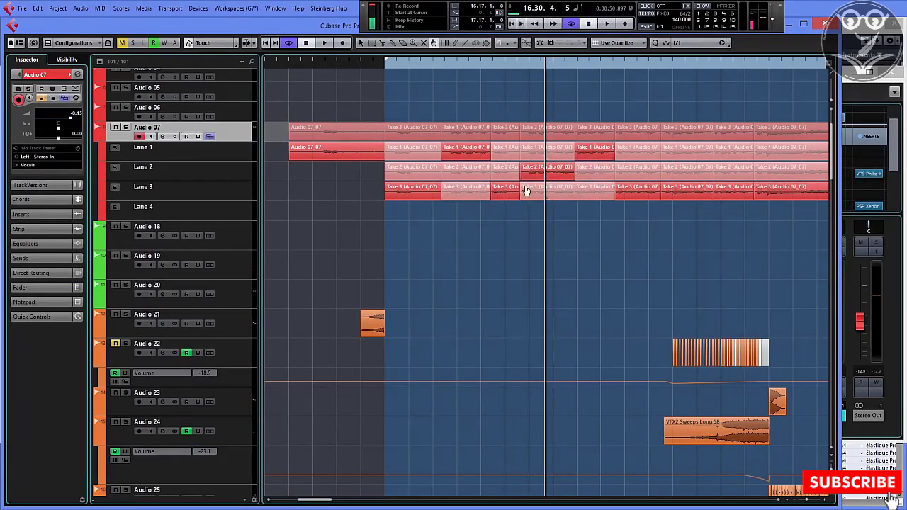
# - Audition the comp from 16.17 and activate Take 2 on Lane 2 for the first phrase
pyautogui.click(384, 71)
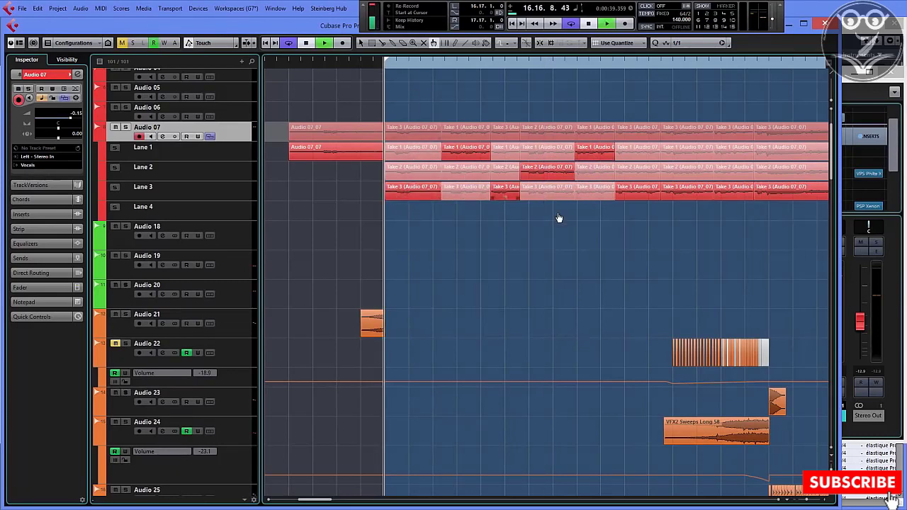
pyautogui.press('space')
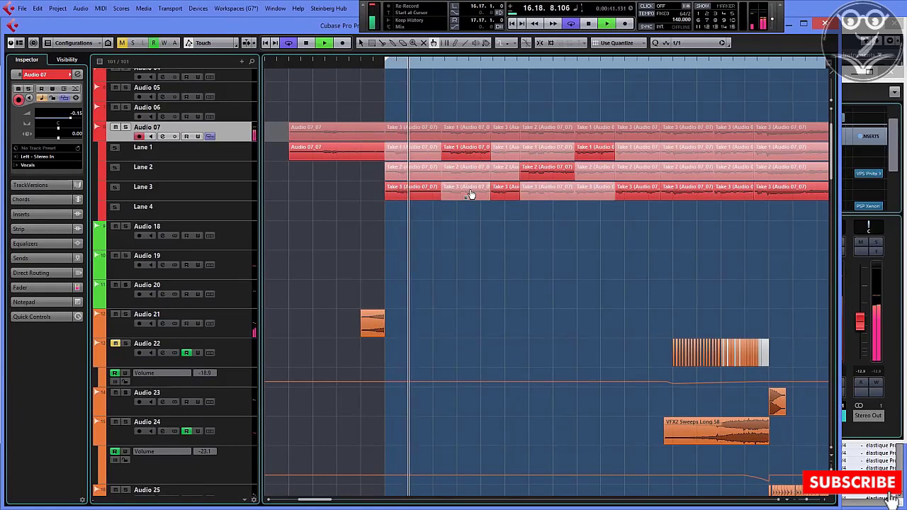
pyautogui.click(401, 172)
pyautogui.click(381, 64)
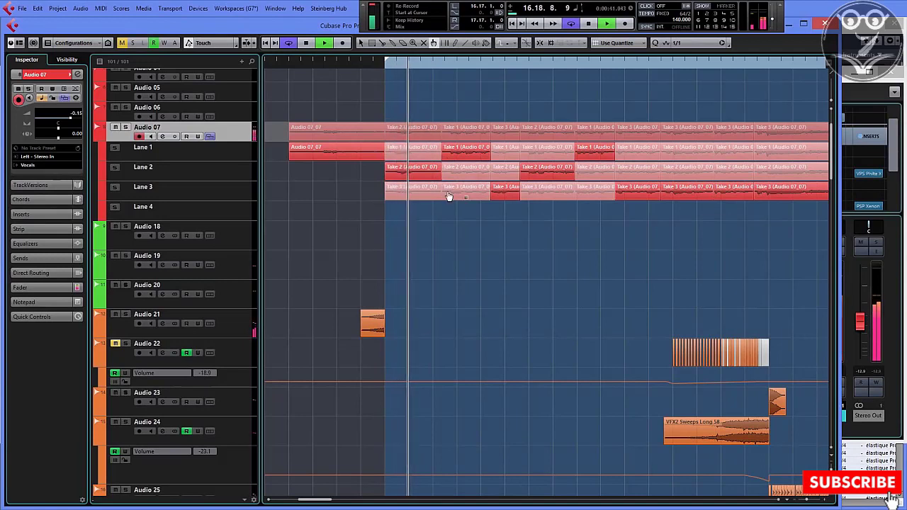
# - Activate Take 1 on Lane 1 for all phrases from 16.17 to about 16.48, and audition them from 16.17
pyautogui.click(385, 64)
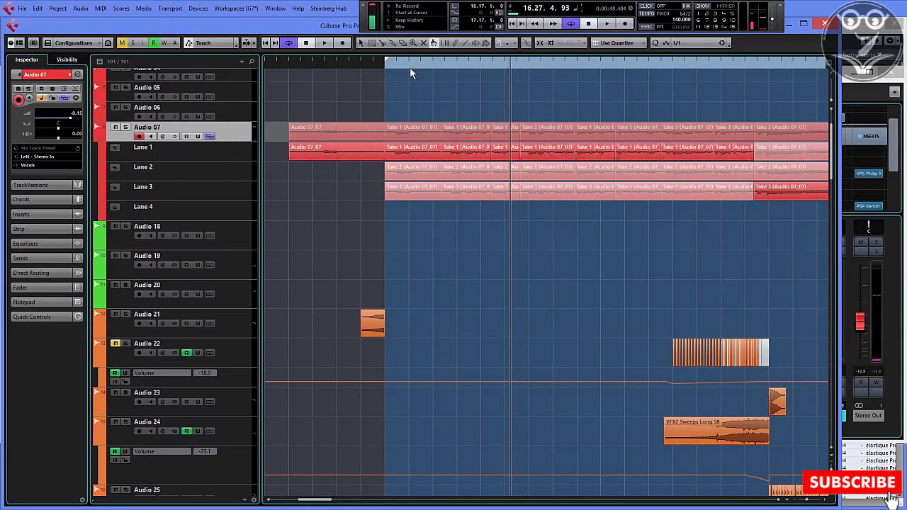
pyautogui.click(385, 66)
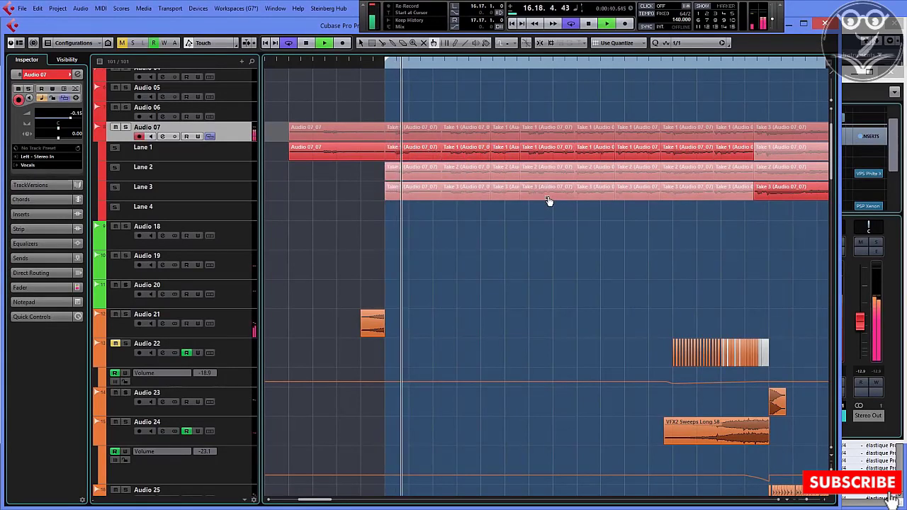
pyautogui.press('space')
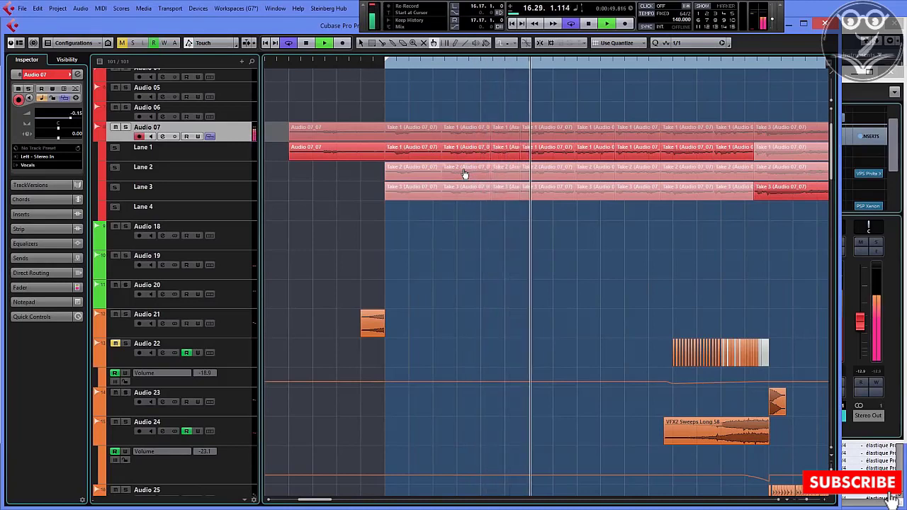
# - Activate Take 2 on Lane 2 for the fourth phrase, starting near 16.28, and audition it from about 16.25
pyautogui.press('space')
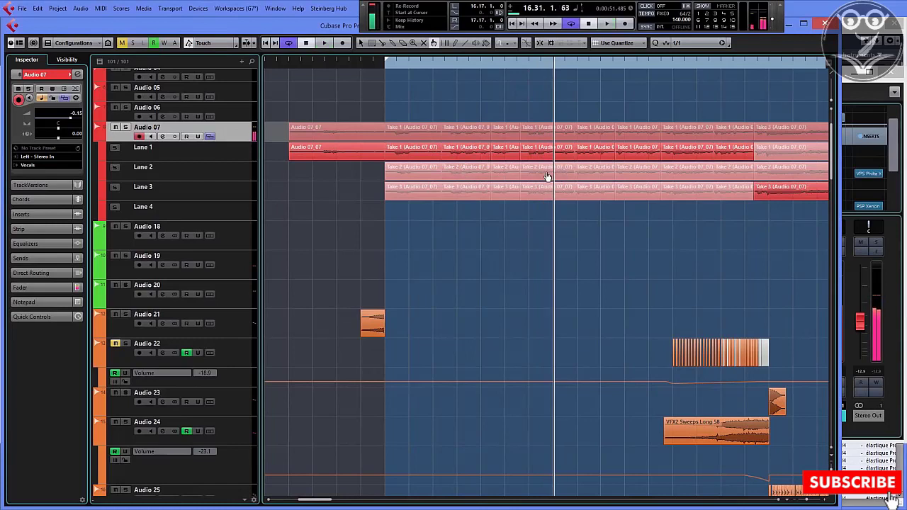
pyautogui.click(504, 66)
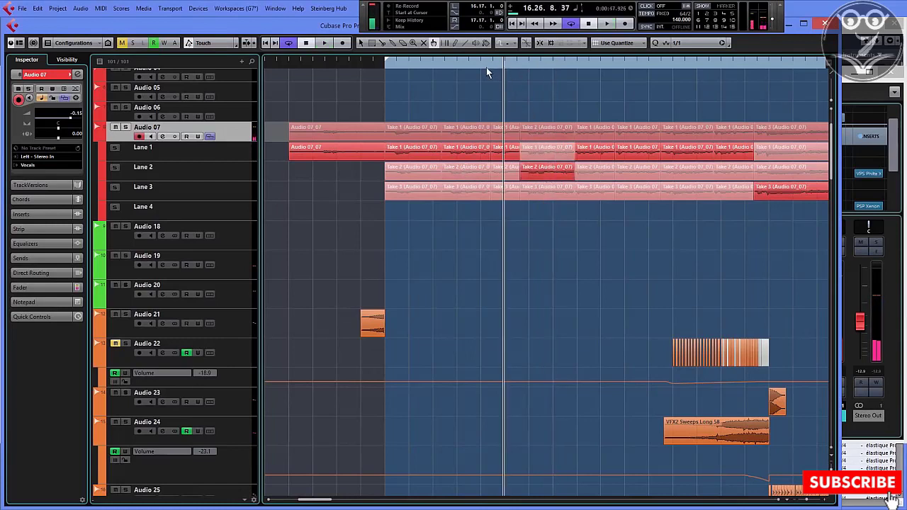
pyautogui.click(485, 68)
pyautogui.press('space')
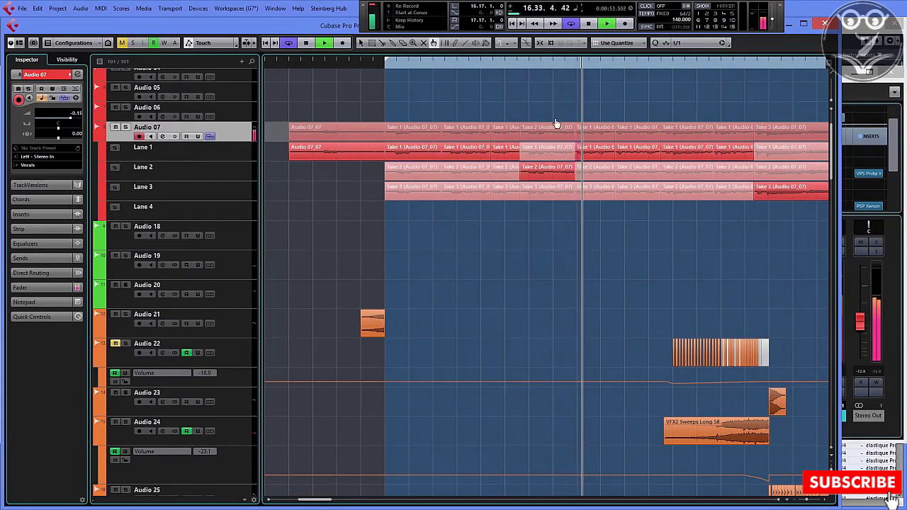
# - Activate Take 2 on Lane 2 for the fifth phrase, starting near 16.33, and audition it from shortly before
pyautogui.press('space')
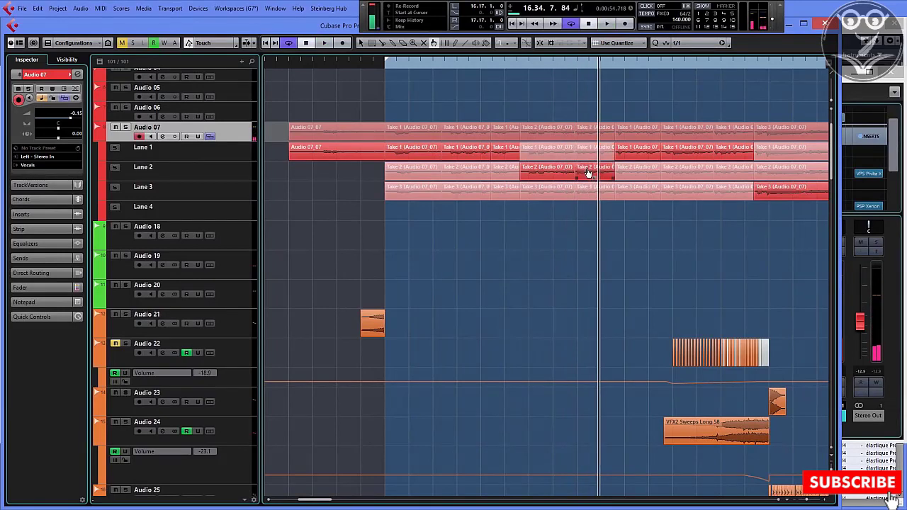
pyautogui.click(548, 68)
pyautogui.press('space')
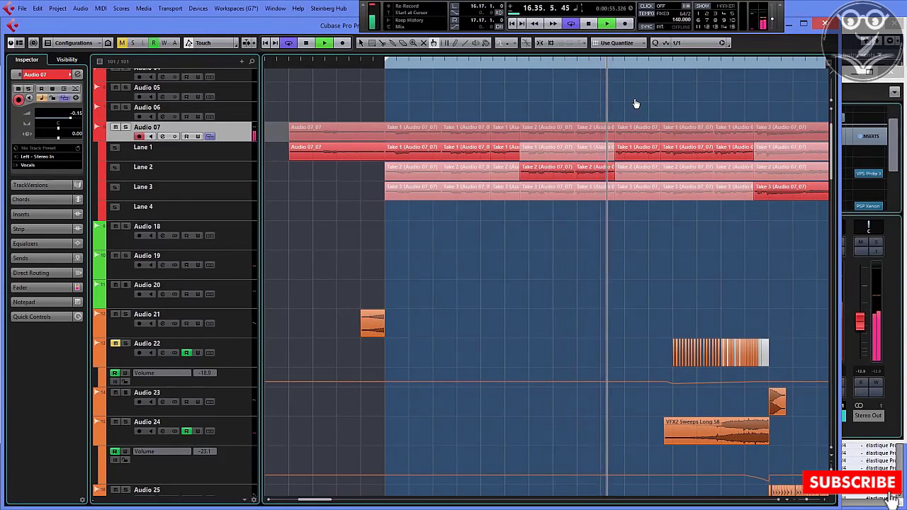
pyautogui.click(601, 181)
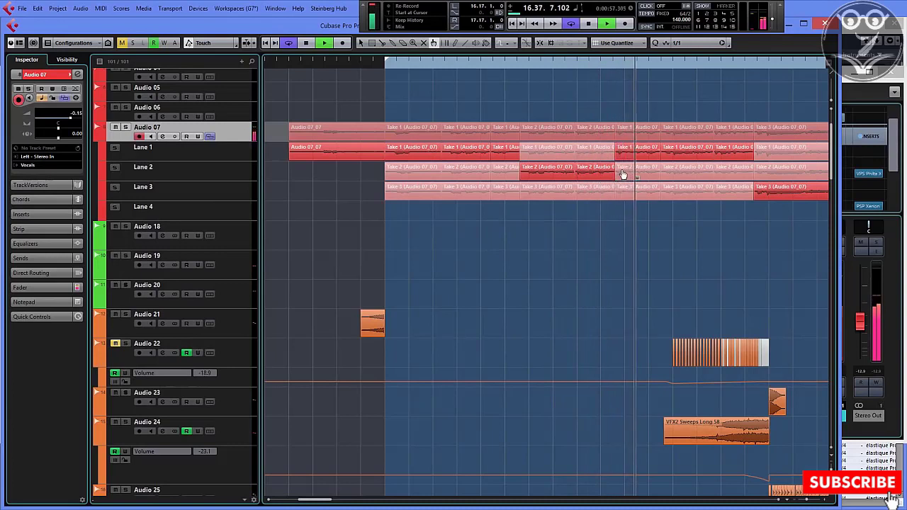
# - Compare the takes of the sixth phrase, starting near 16.36, activate Take 3 on Lane 3 for it, and audition up to 16.45
pyautogui.press('space')
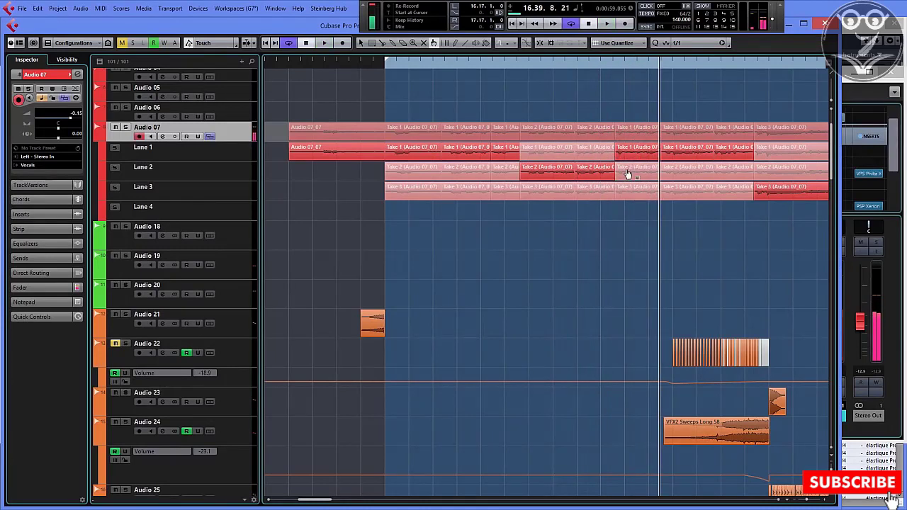
pyautogui.click(584, 65)
pyautogui.press('space')
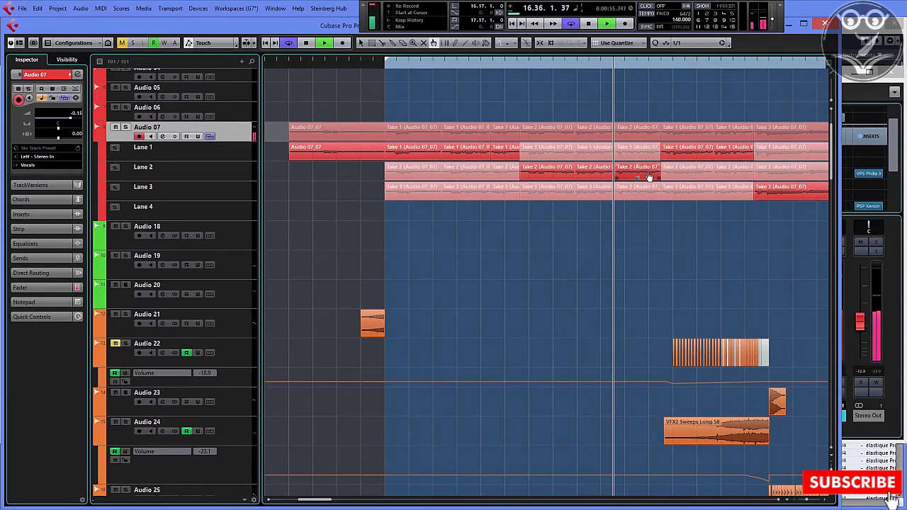
pyautogui.hotkey('alt', 'x')
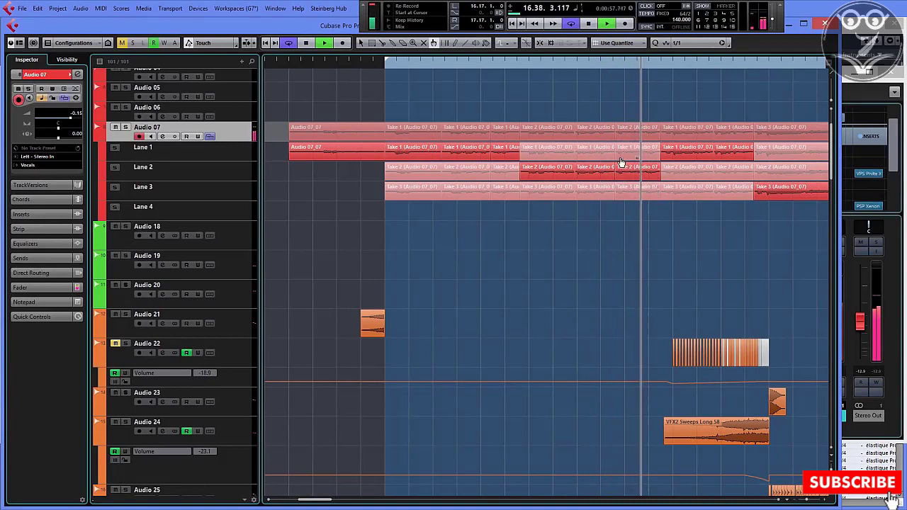
pyautogui.click(586, 64)
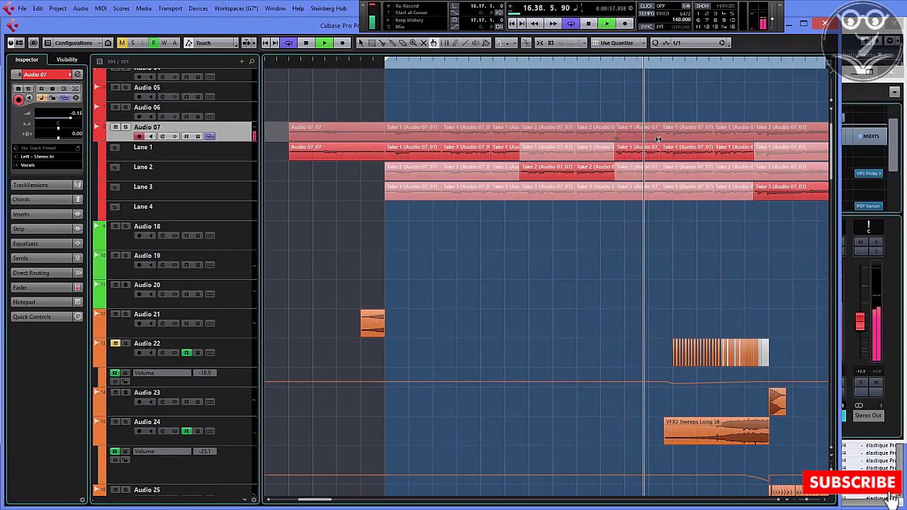
pyautogui.press('space')
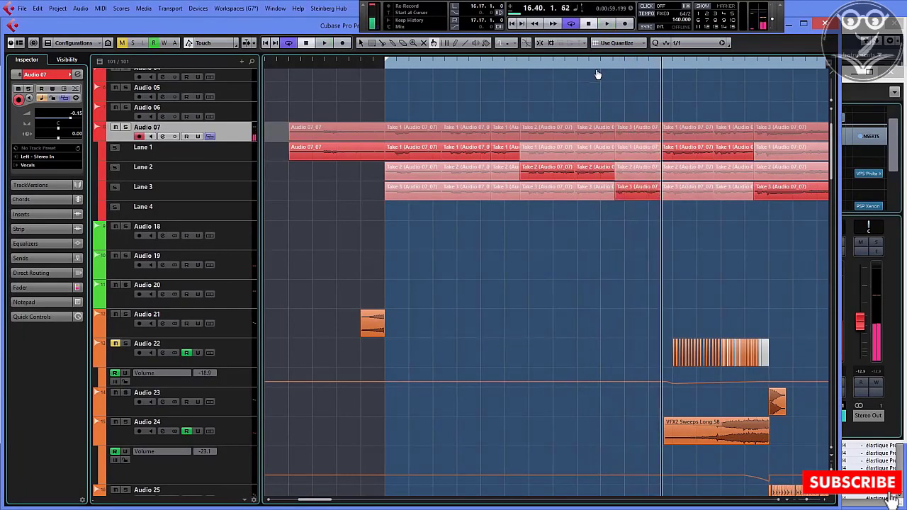
pyautogui.click(598, 70)
pyautogui.press('space')
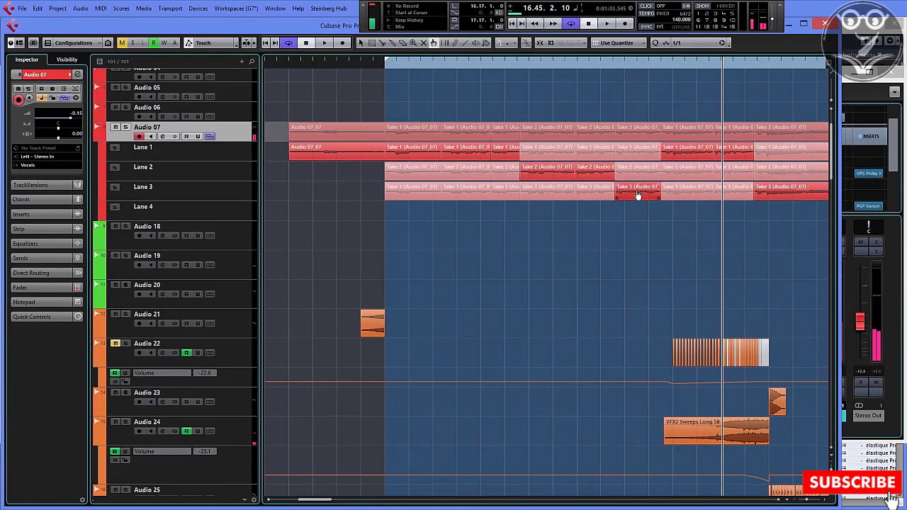
# - Audition the seventh phrase, starting near 16.40, with Take 1 and Take 2, and activate Take 3 on Lane 3 for it
pyautogui.click(646, 62)
pyautogui.press('space')
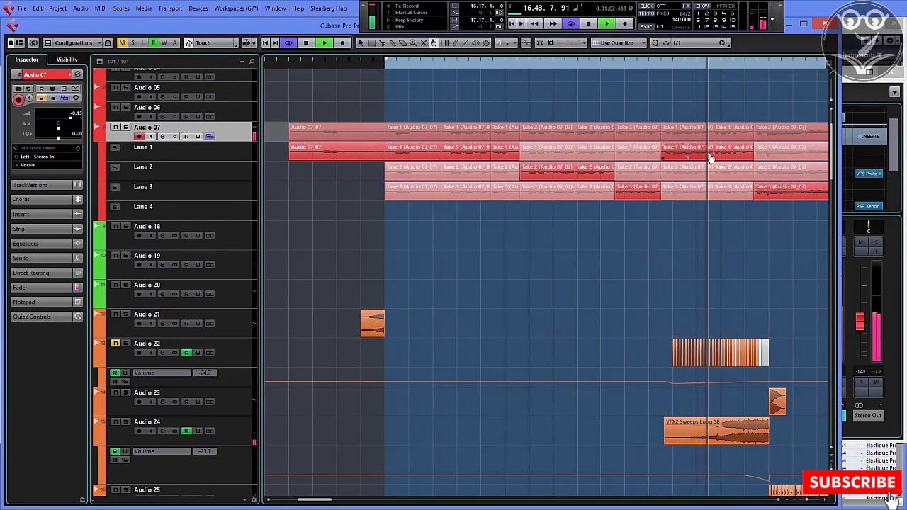
pyautogui.press('space')
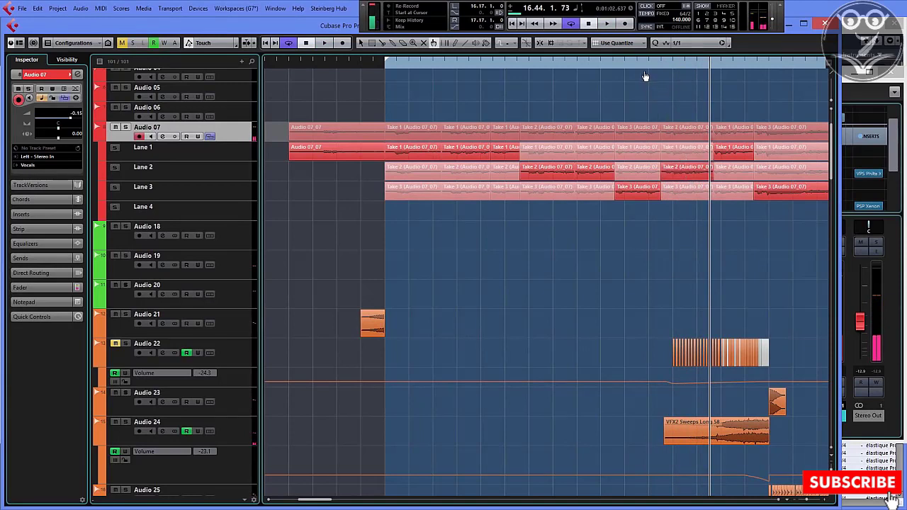
pyautogui.click(636, 64)
pyautogui.hotkey('alt', 'x')
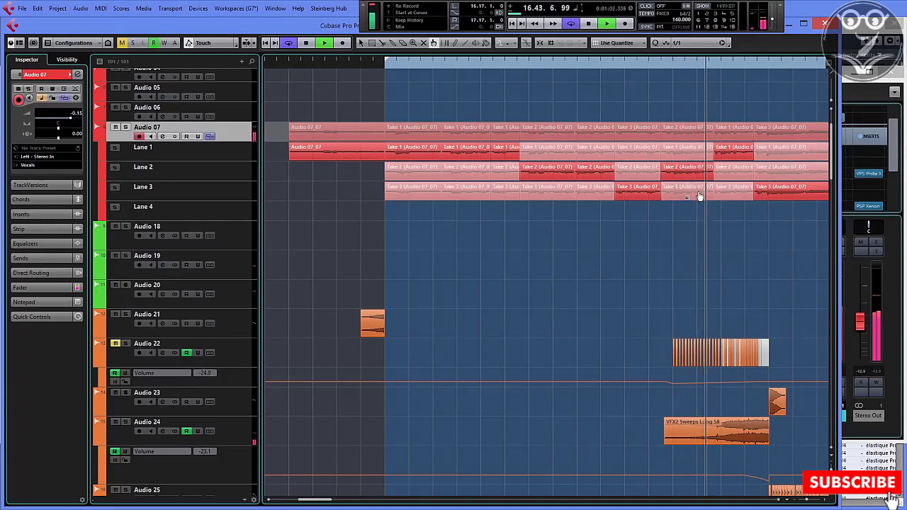
pyautogui.press('space')
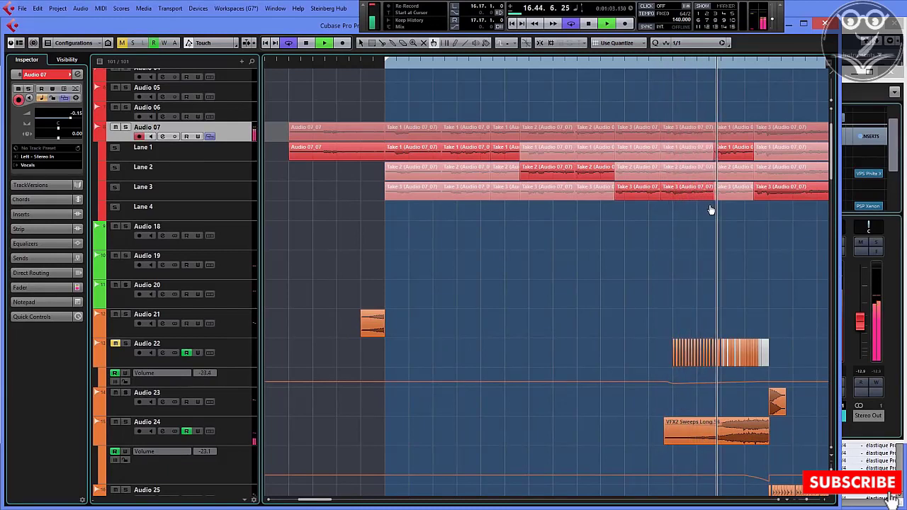
pyautogui.press('space')
pyautogui.press('space')
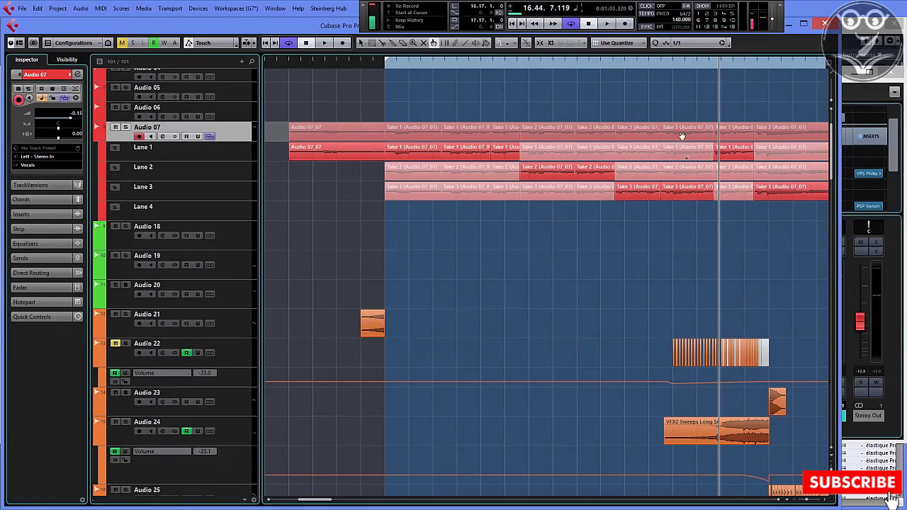
# - Compare Take 1 and Take 2 of the eighth phrase, starting near 16.44, auditioning each from about 16.43
pyautogui.click(696, 69)
pyautogui.press('space')
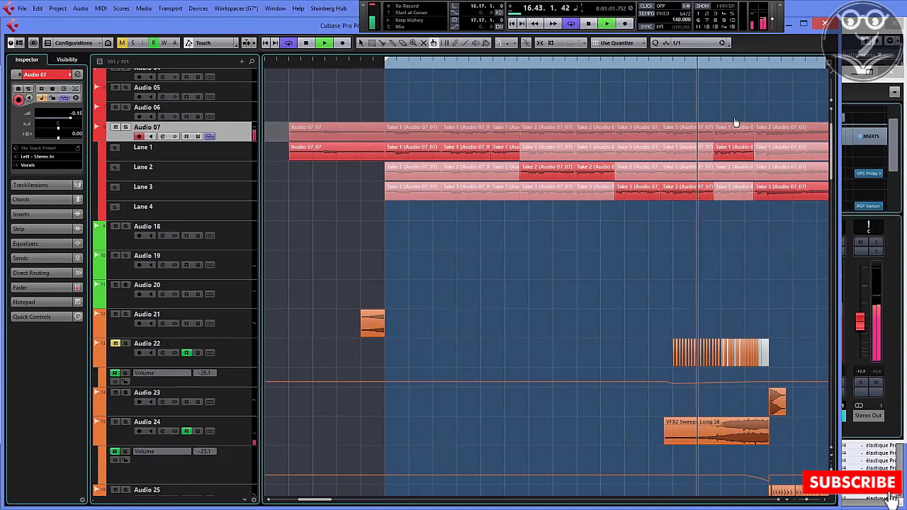
pyautogui.click(735, 189)
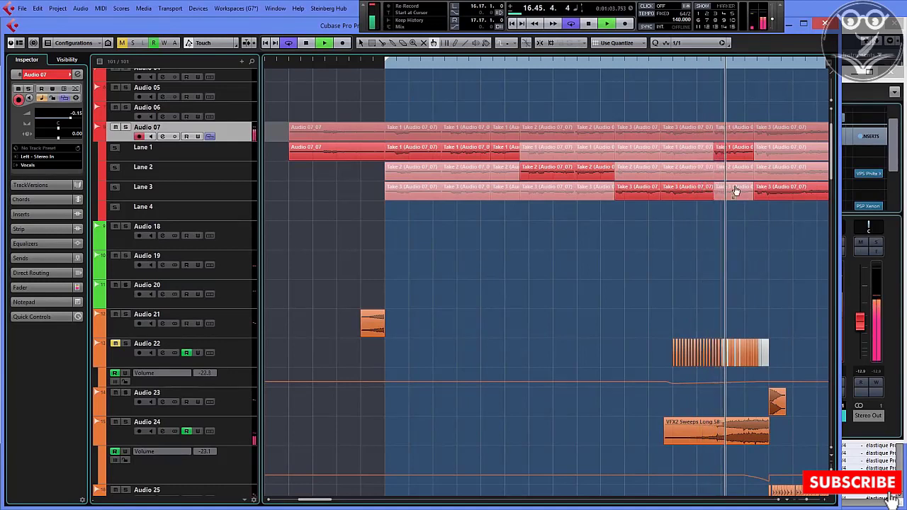
pyautogui.press('space')
pyautogui.click(734, 174)
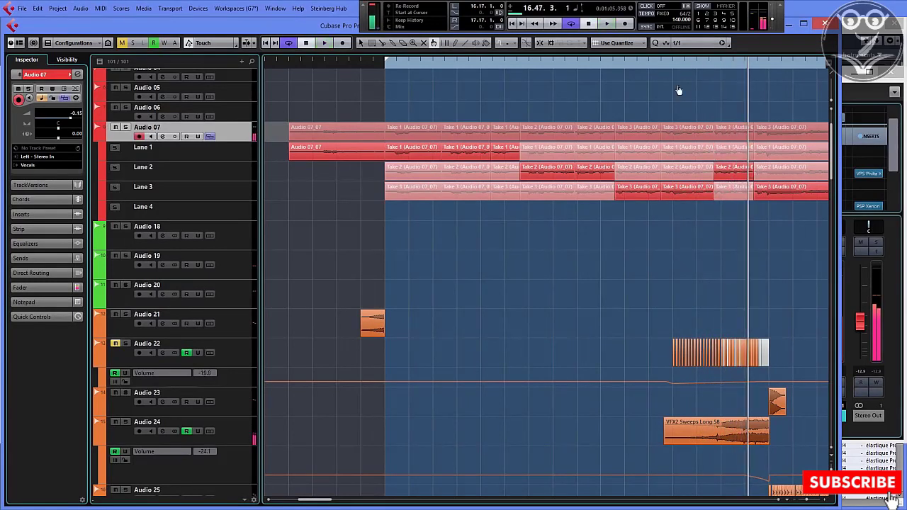
pyautogui.click(683, 64)
pyautogui.press('space')
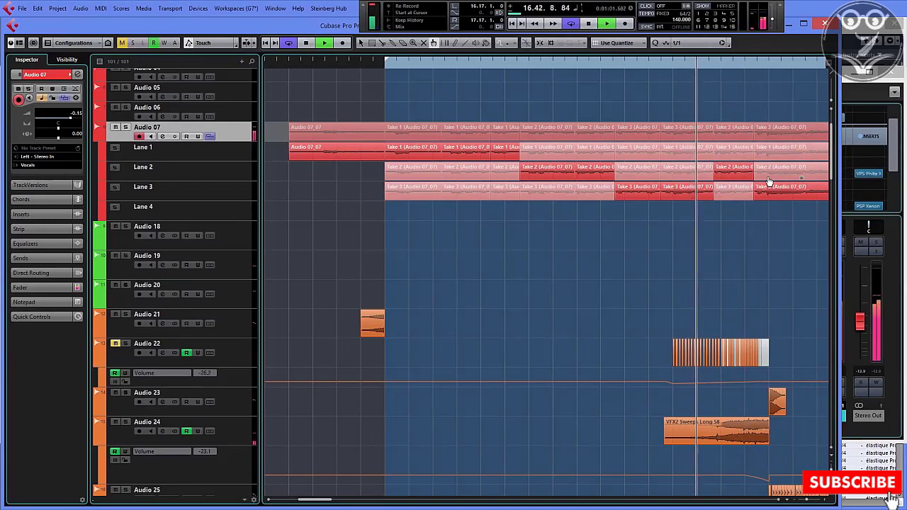
pyautogui.click(743, 181)
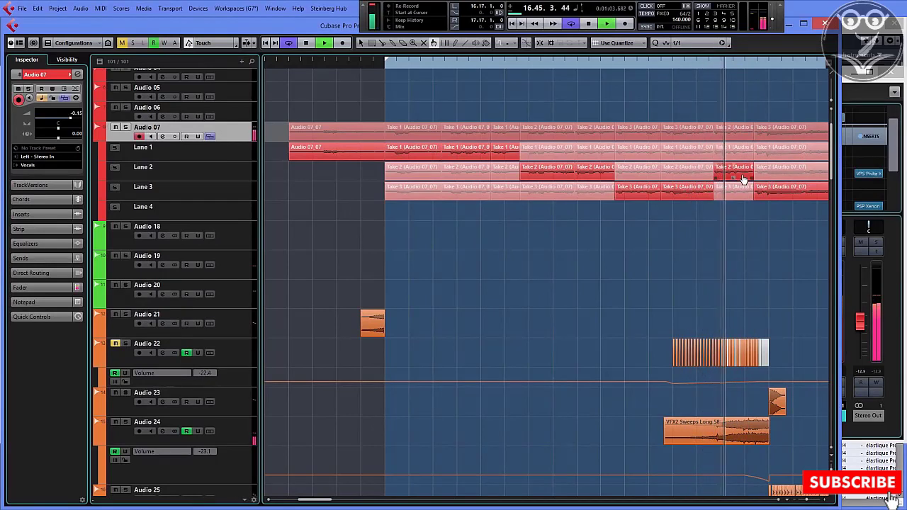
pyautogui.press('space')
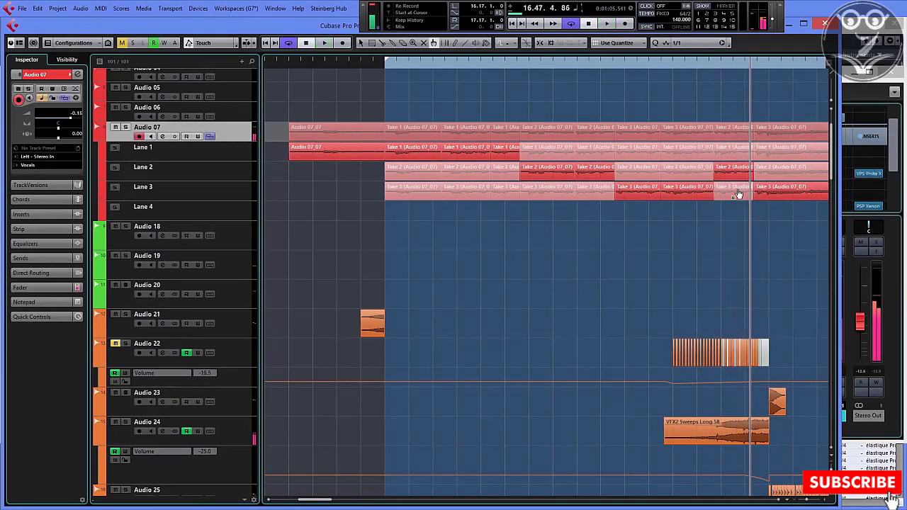
# - Activate Take 3 on Lane 3 for the eighth phrase and audition it from about 16.43, also with Audio 07 soloed
pyautogui.click(695, 64)
pyautogui.press('space')
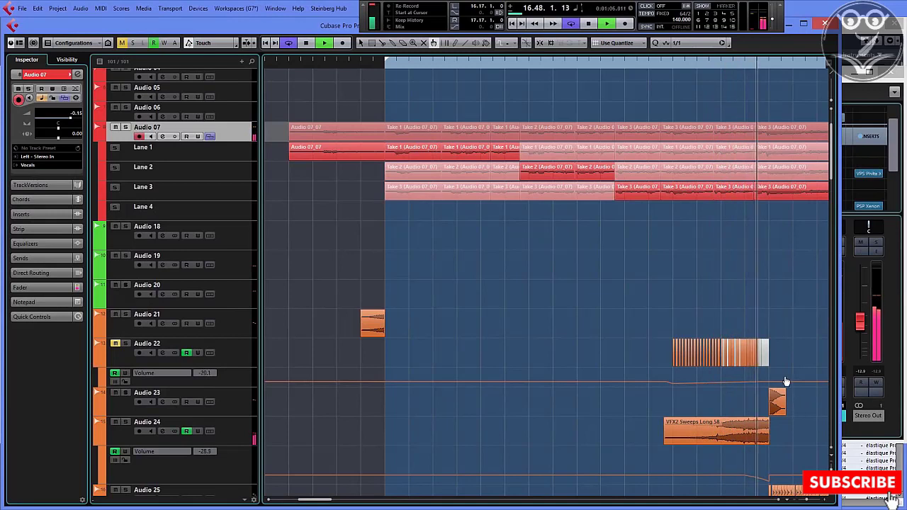
pyautogui.click(696, 65)
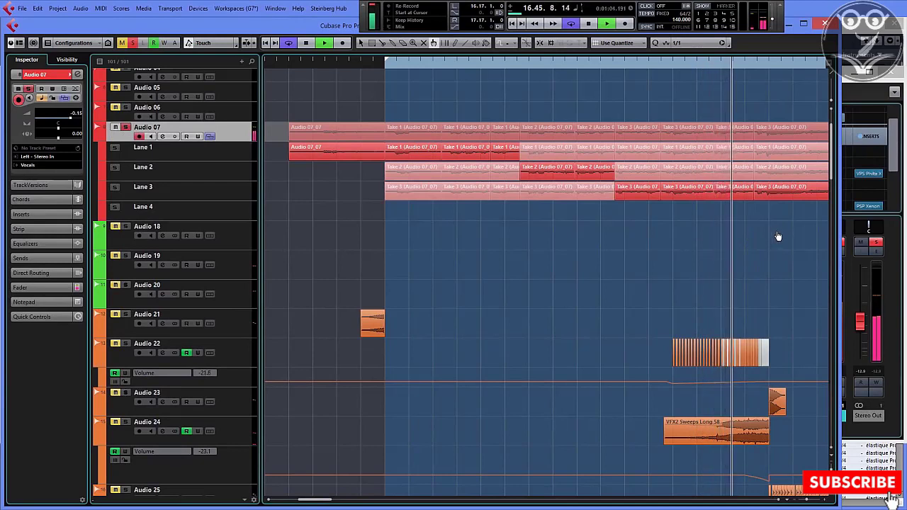
pyautogui.press('space')
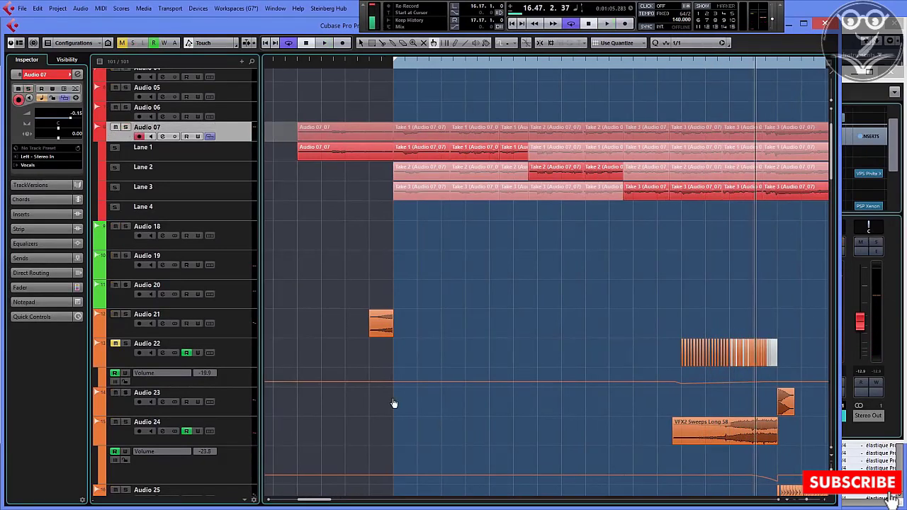
# - Switch to the Object Selection tool and audition the comp from its start near 16.17 into the ninth phrase
pyautogui.rightClick(579, 239)
pyautogui.click(394, 65)
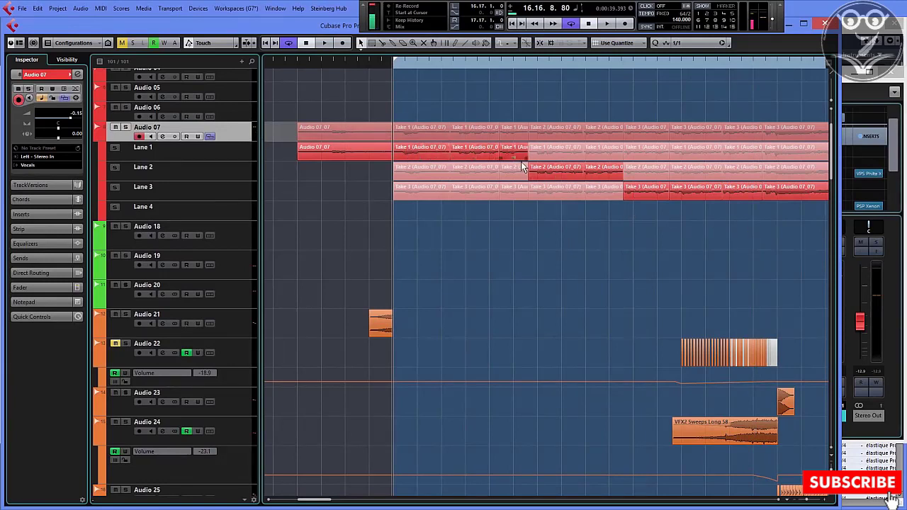
pyautogui.doubleClick(511, 68)
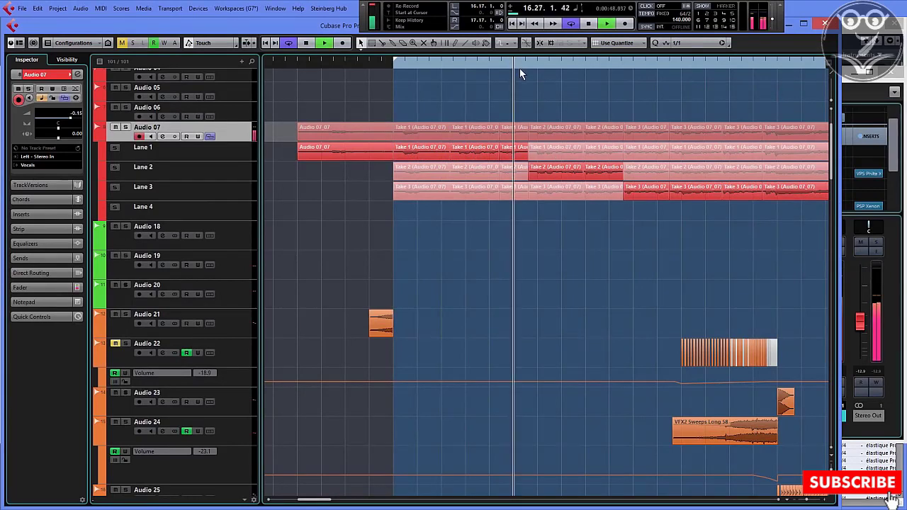
pyautogui.click(392, 66)
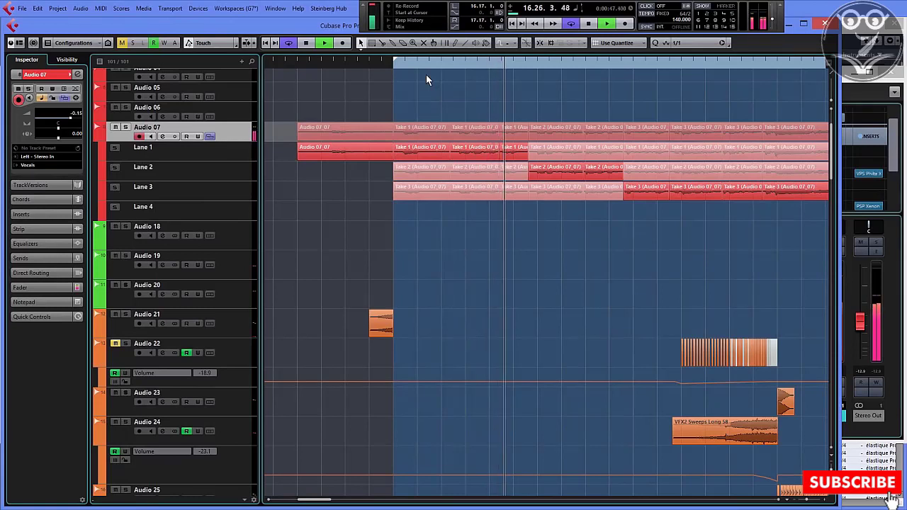
pyautogui.press('space')
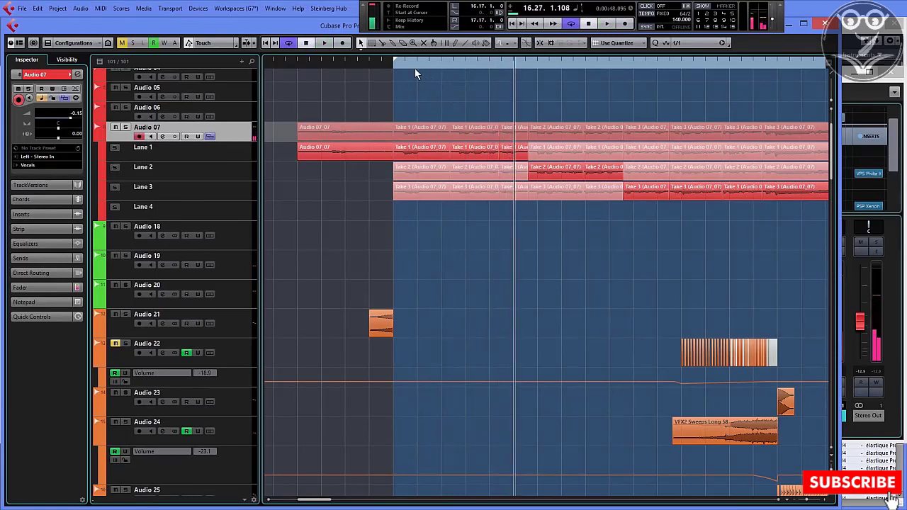
pyautogui.click(395, 69)
pyautogui.press('space')
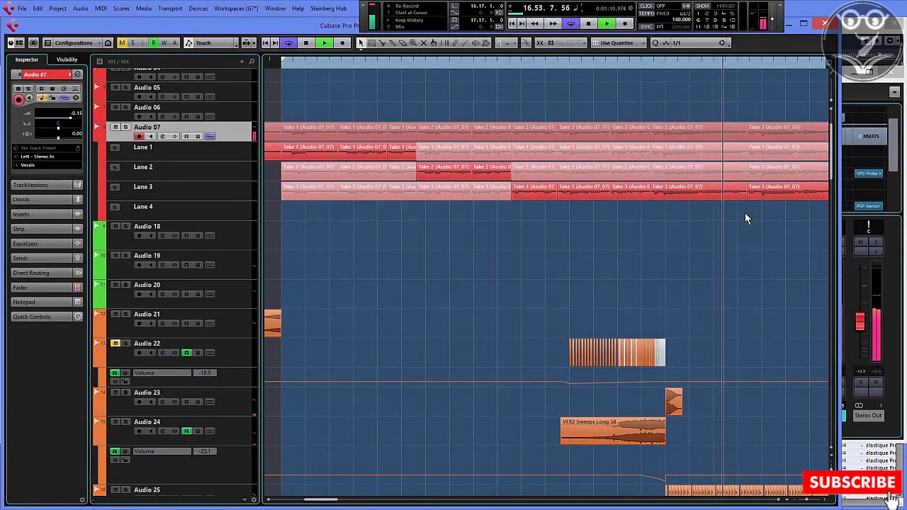
# - With the Comp tool, compare Take 2 and Take 1 of the ninth phrase, starting near 16.48, auditioning each from about 16.45
pyautogui.rightClick(674, 176)
pyautogui.click(685, 186)
pyautogui.click(672, 167)
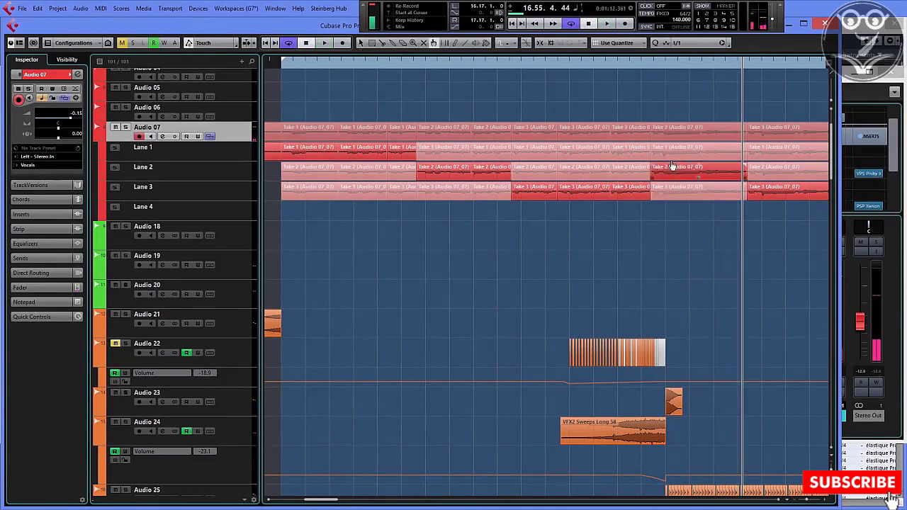
pyautogui.click(618, 64)
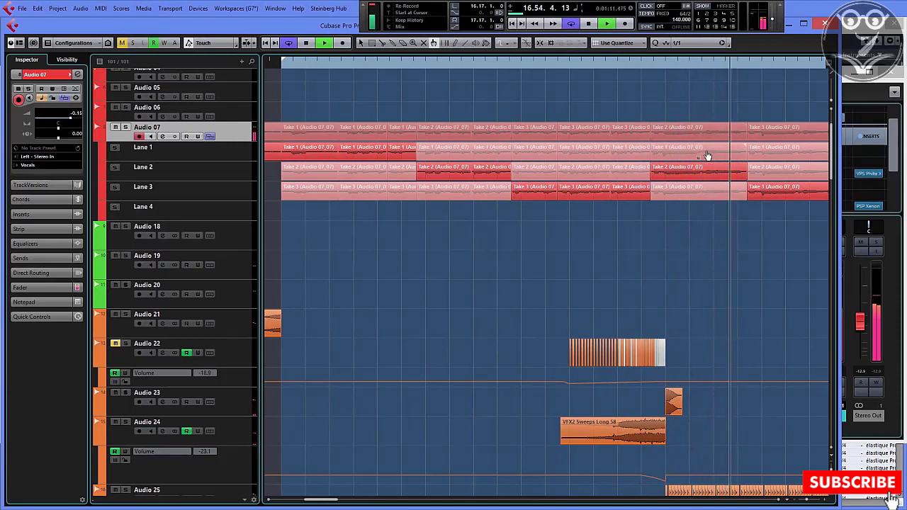
pyautogui.press('space')
pyautogui.click(674, 155)
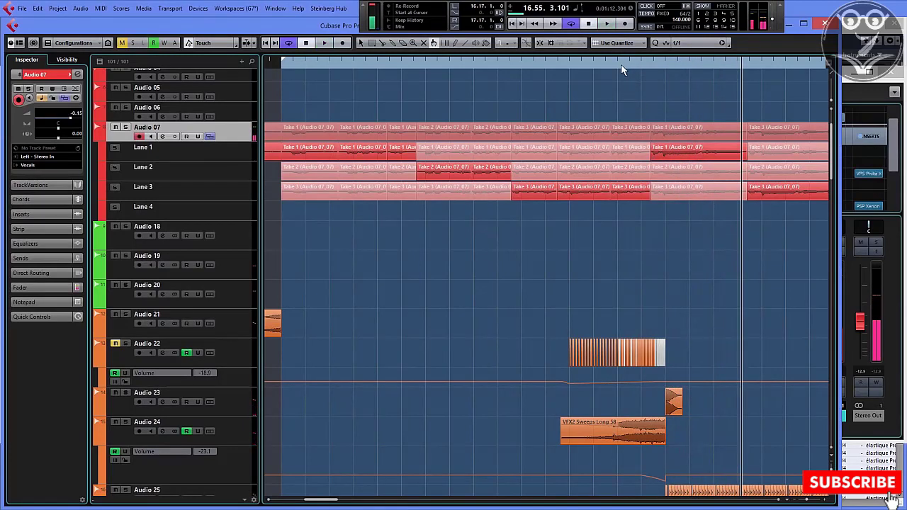
pyautogui.click(621, 65)
pyautogui.press('space')
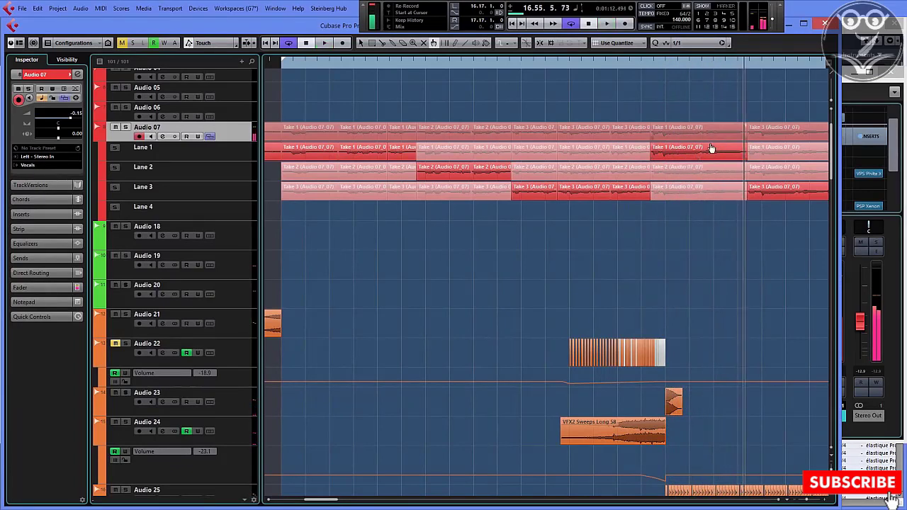
# - Activate Take 3 on Lane 3 for the ninth phrase and audition it from shortly before up to 16.51.7
pyautogui.click(680, 193)
pyautogui.click(638, 63)
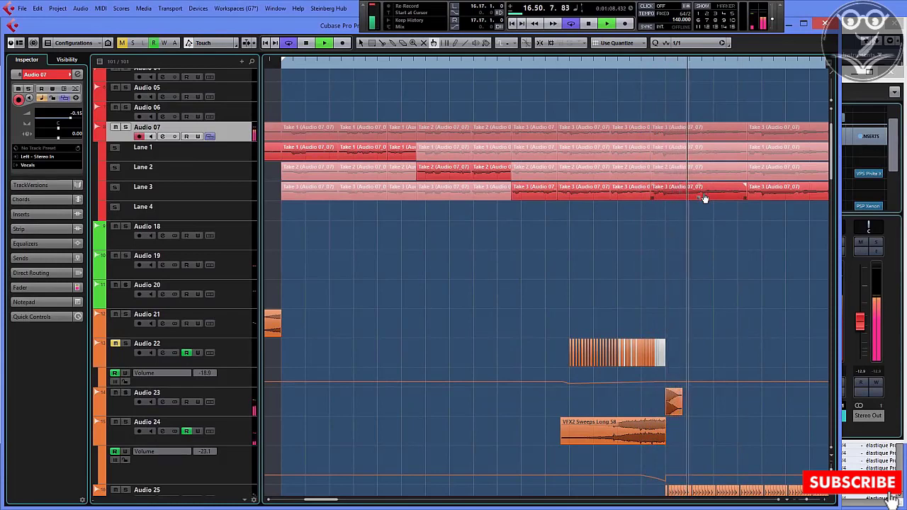
pyautogui.press('space')
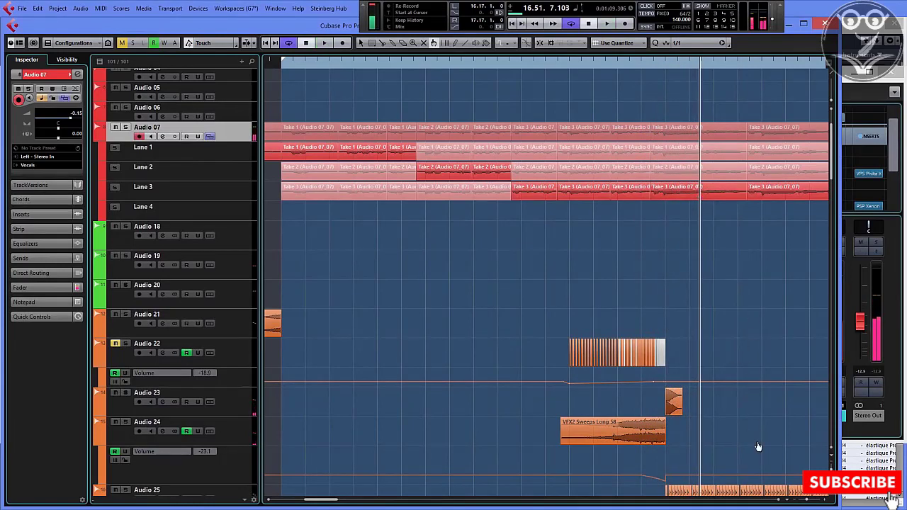
# - Try cutting a short segment out of the ninth phrase with the Comp tool, from about 16.51.6 to 16.52.2
pyautogui.press('h')
pyautogui.press('h')
pyautogui.press('h')
pyautogui.press('h')
pyautogui.press('h')
pyautogui.press('h')
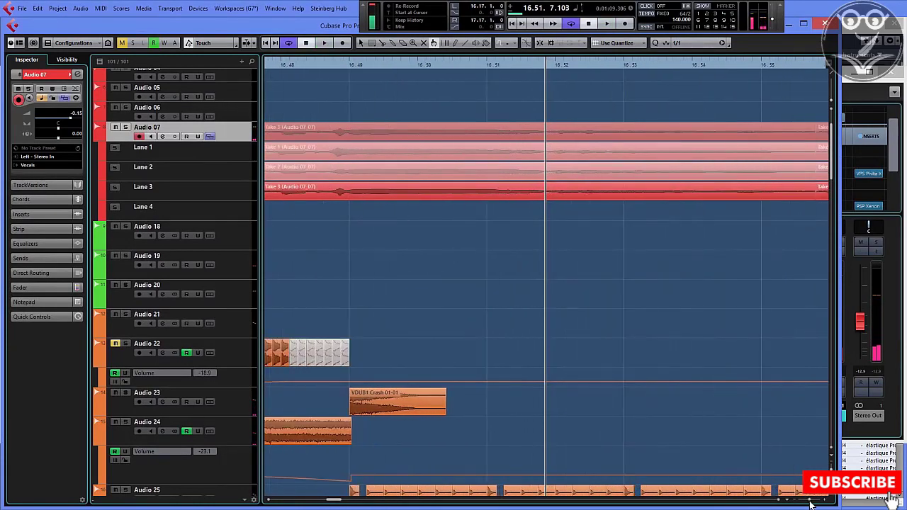
pyautogui.press('h')
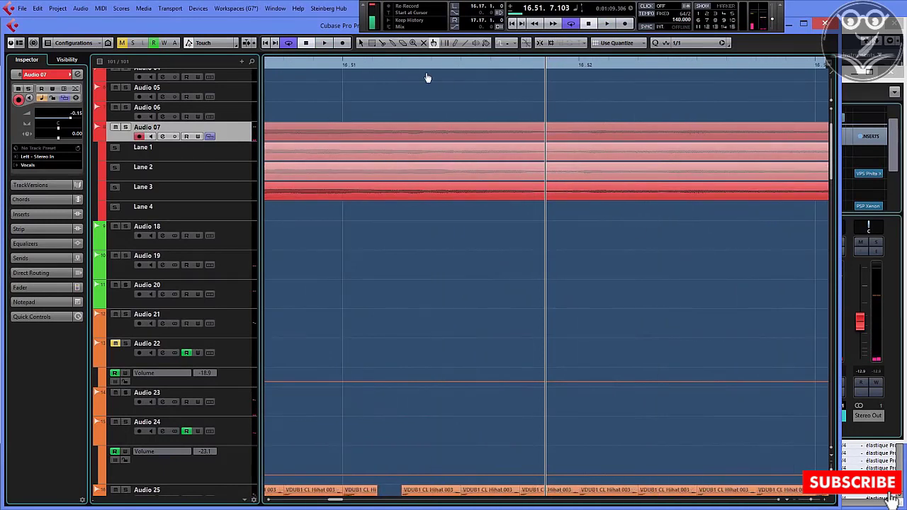
pyautogui.rightClick(547, 219)
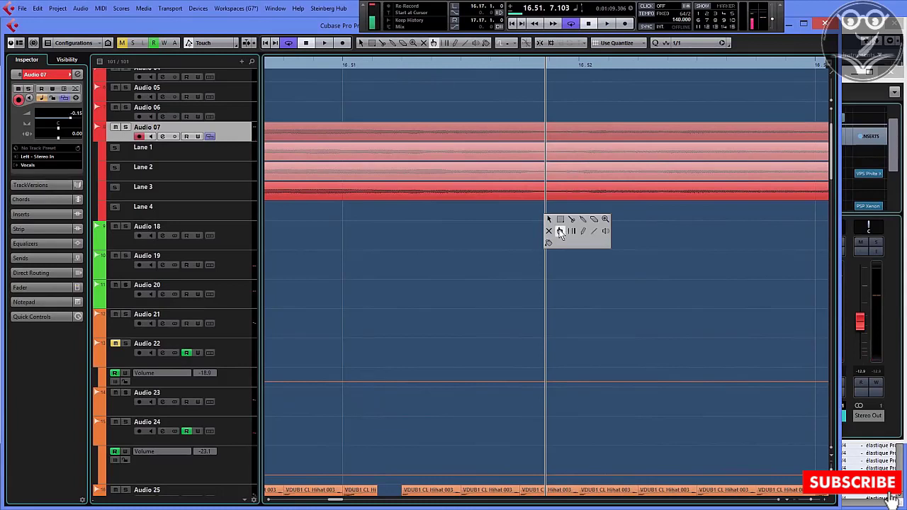
pyautogui.moveTo(593, 217); pyautogui.dragTo(629, 224)
pyautogui.click(457, 192)
pyautogui.click(624, 195)
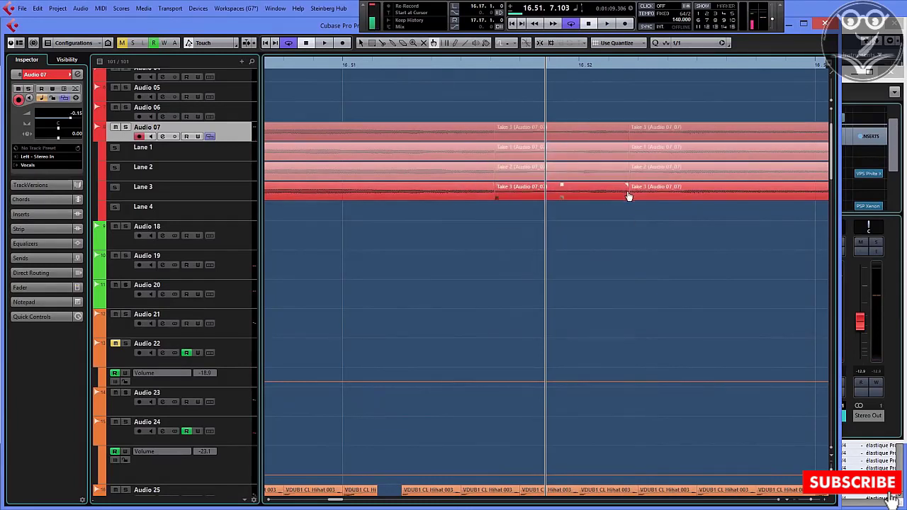
pyautogui.hotkey('ctrl', 'z')
pyautogui.hotkey('ctrl', 'z')
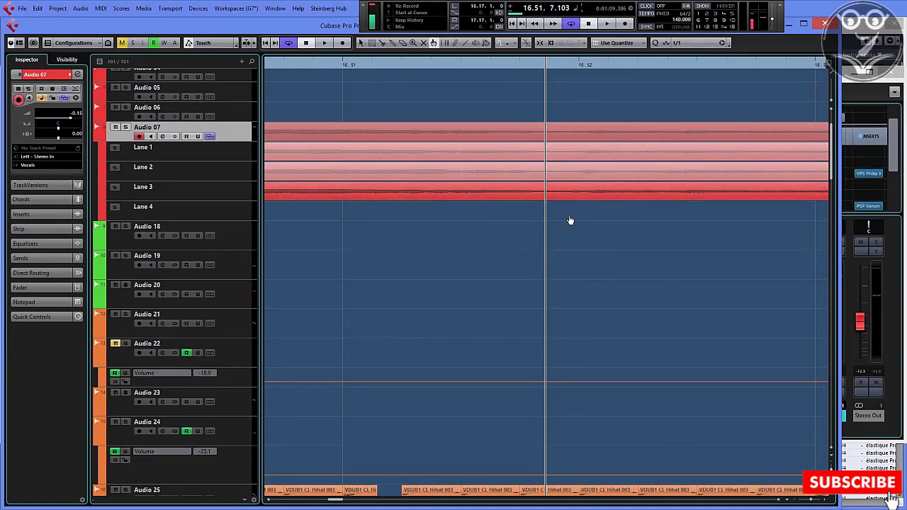
# - Select the ninth phrase's takes, locate the breakpoint by ear, and split all lanes at 16.51.8 with the Split tool
pyautogui.click(565, 152)
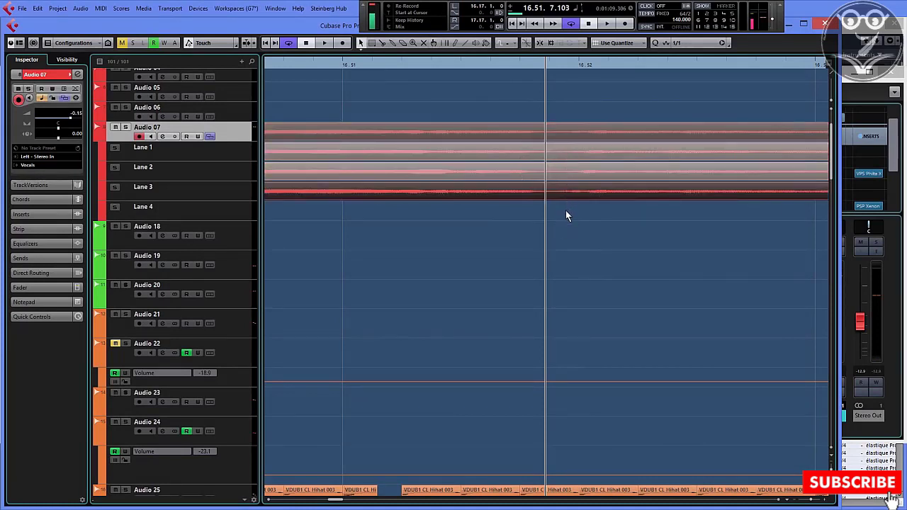
pyautogui.rightClick(566, 210)
pyautogui.click(587, 211)
pyautogui.click(344, 65)
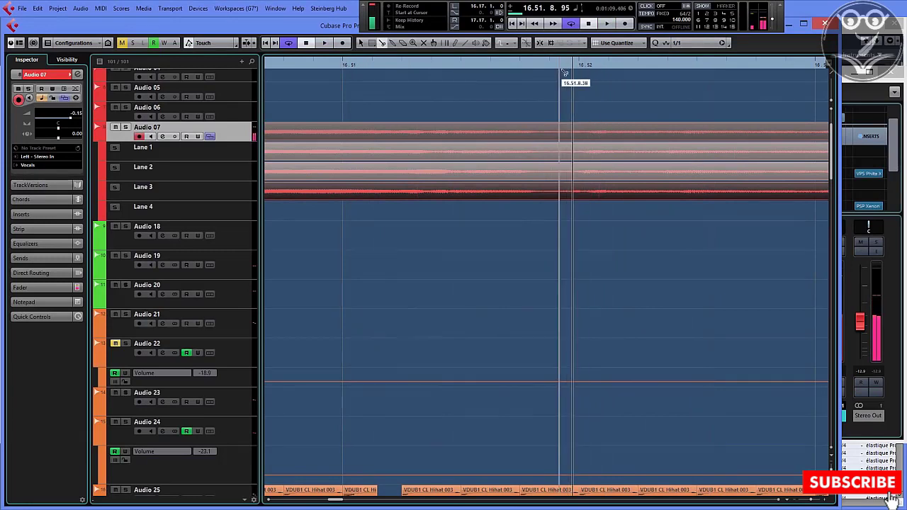
pyautogui.moveTo(567, 66); pyautogui.dragTo(552, 68)
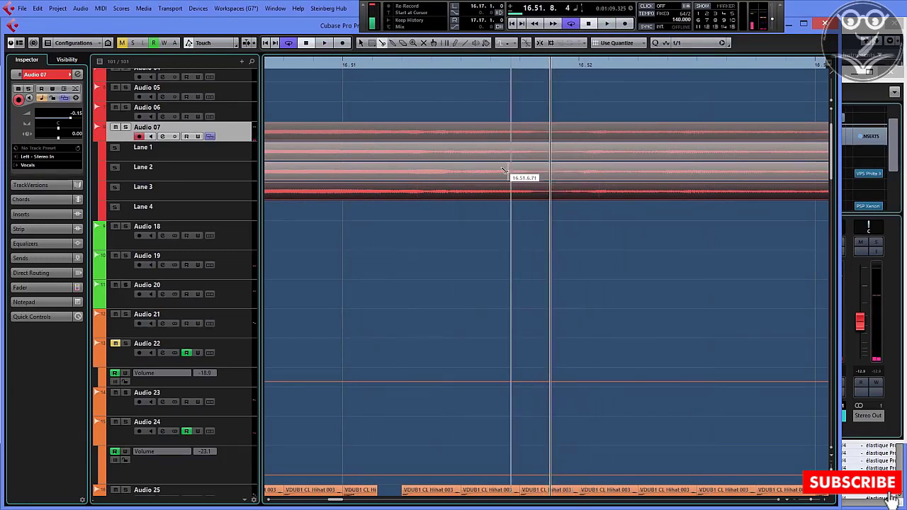
pyautogui.click(553, 175)
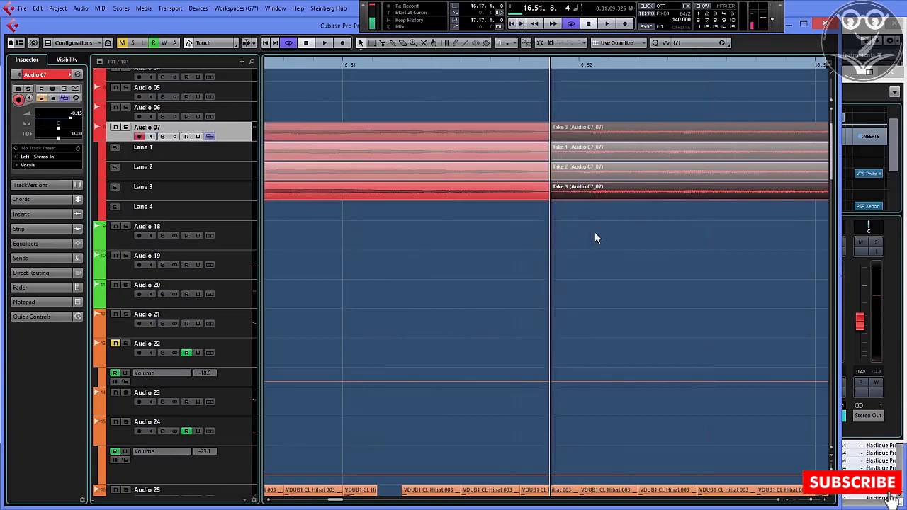
# - Activate Take 1 on Lane 1 for the ninth phrase's second part, starting at 16.51.8, and audition it from about 16.47
pyautogui.hotkey('ctrl', 'a')
pyautogui.click(815, 502)
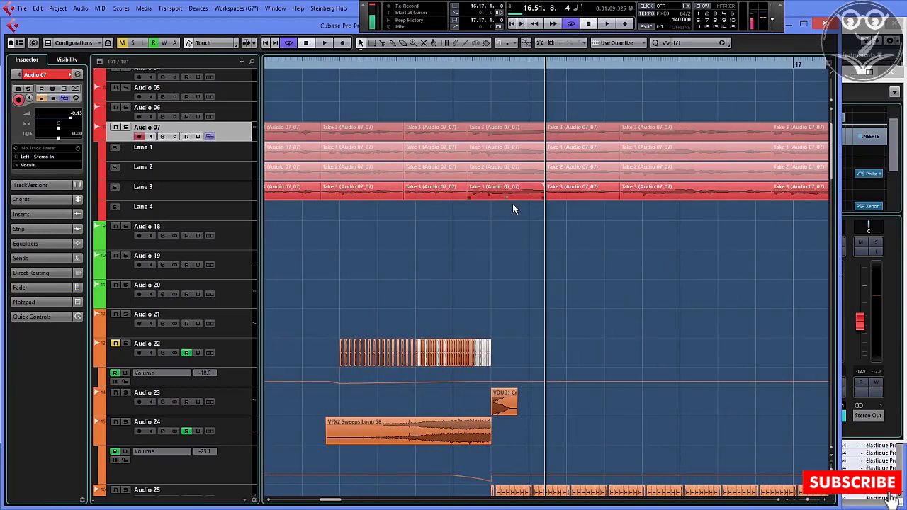
pyautogui.click(560, 222)
pyautogui.click(573, 152)
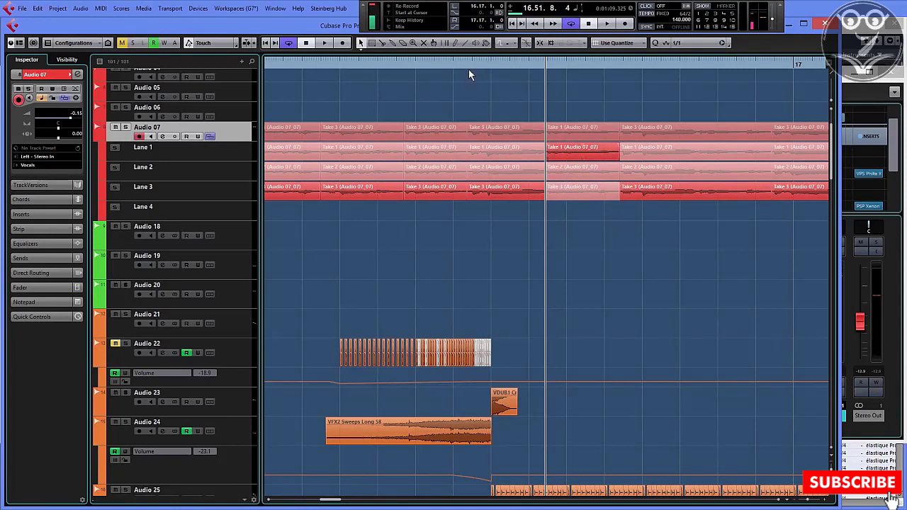
pyautogui.click(453, 65)
pyautogui.press('space')
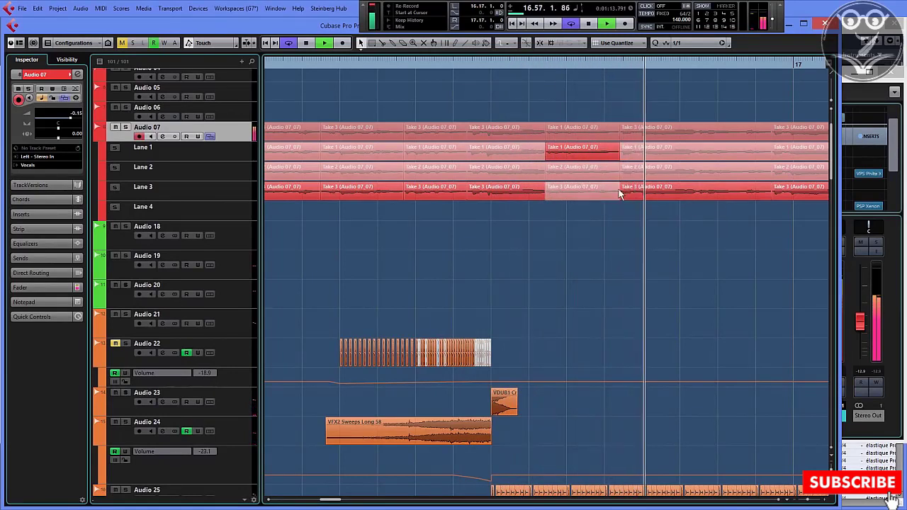
pyautogui.press('space')
# - Audition the take change at 16.51.8 again from about 16.47, first in the mix and then with Audio 07 soloed
pyautogui.click(456, 64)
pyautogui.press('space')
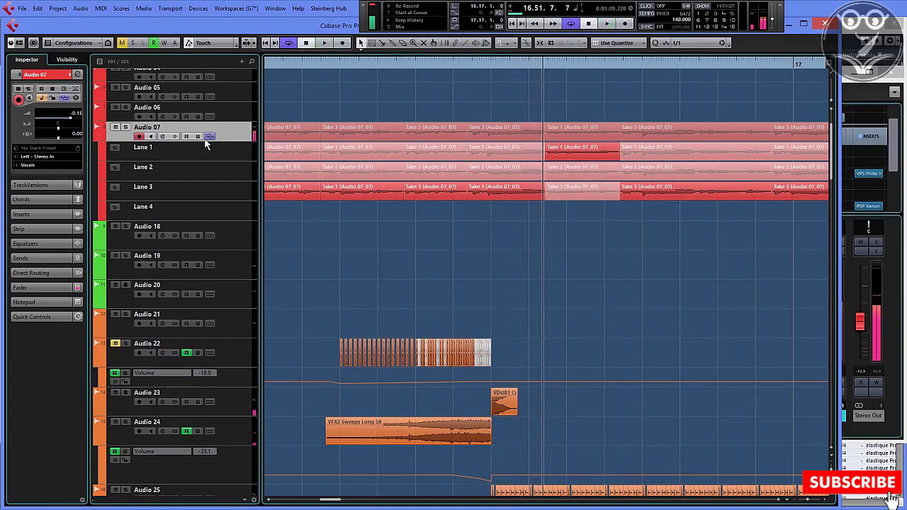
pyautogui.click(451, 64)
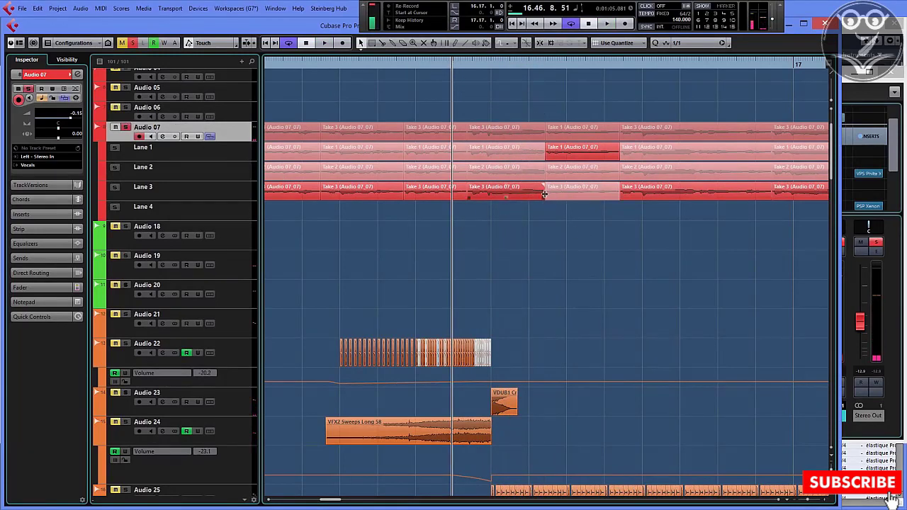
pyautogui.press('space')
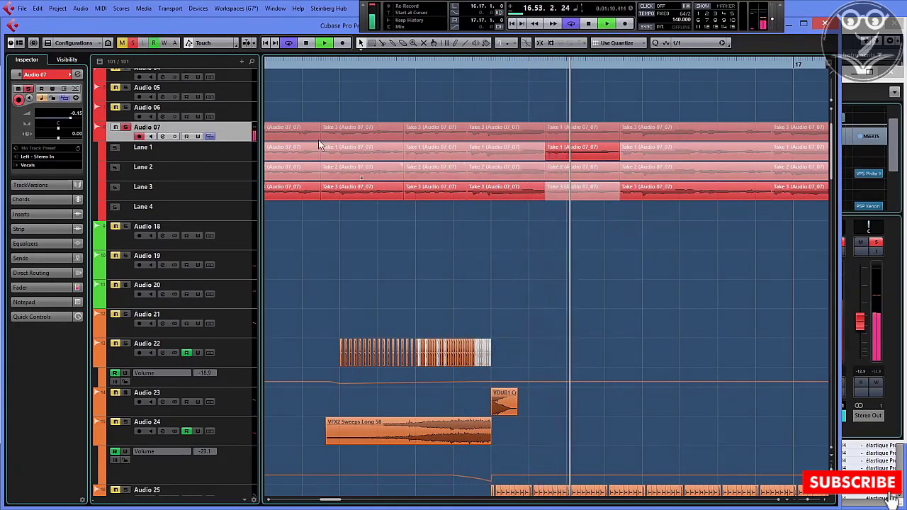
# - Unsolo Audio 07 and audition the tenth phrase's Take 3 in the full mix, with the Comp tool ready
pyautogui.press('space')
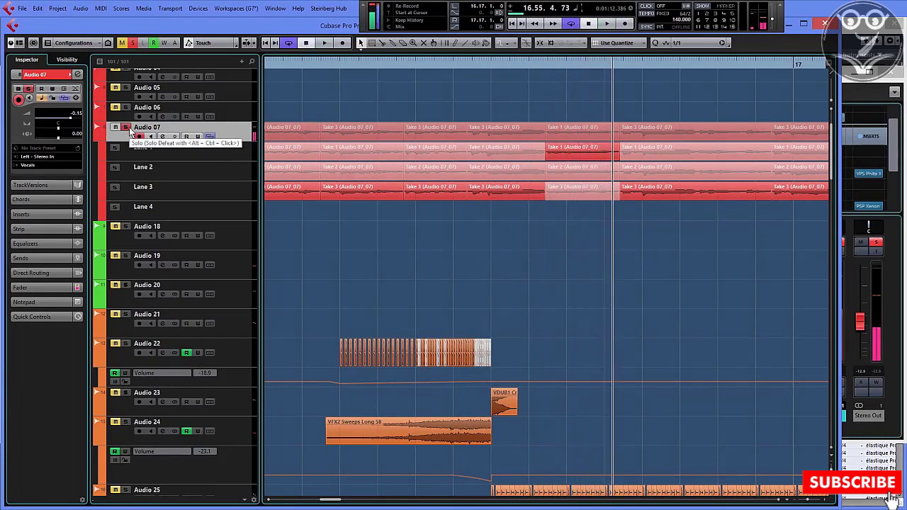
pyautogui.press('space')
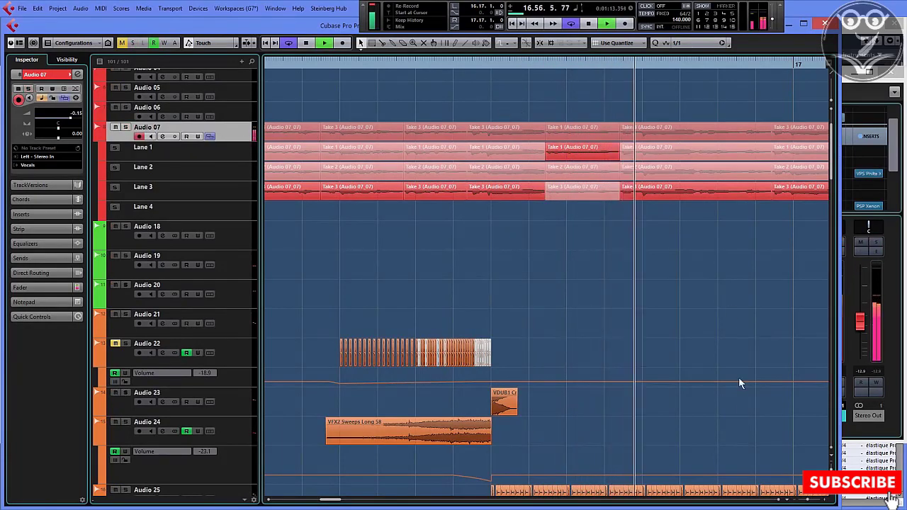
pyautogui.hscroll(2, 585, 275)
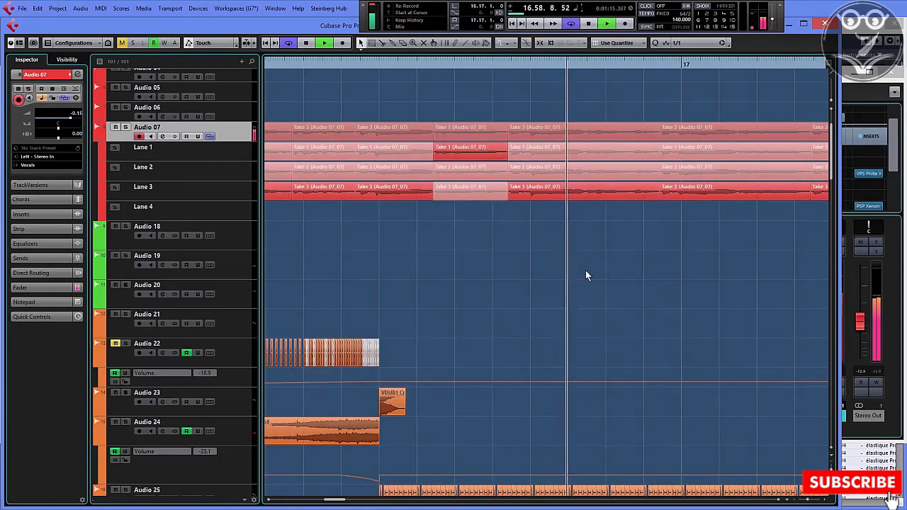
pyautogui.rightClick(562, 248)
pyautogui.click(570, 261)
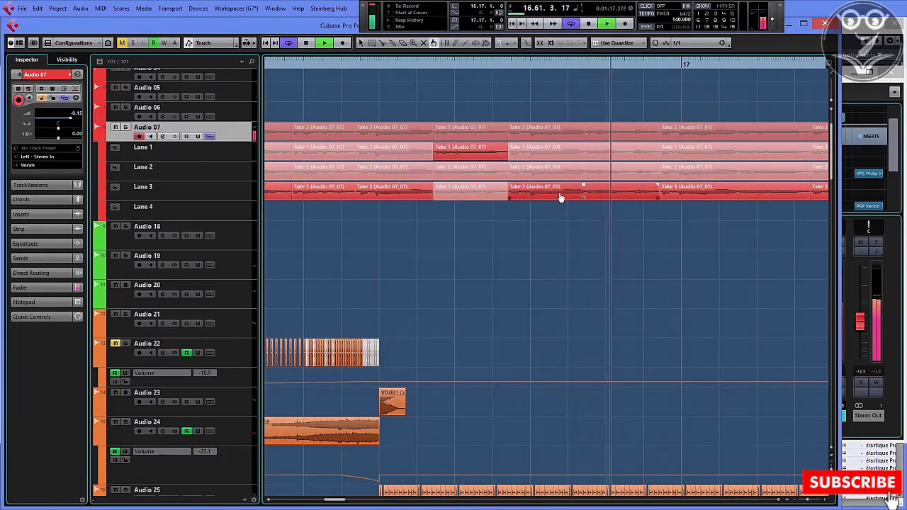
pyautogui.press('space')
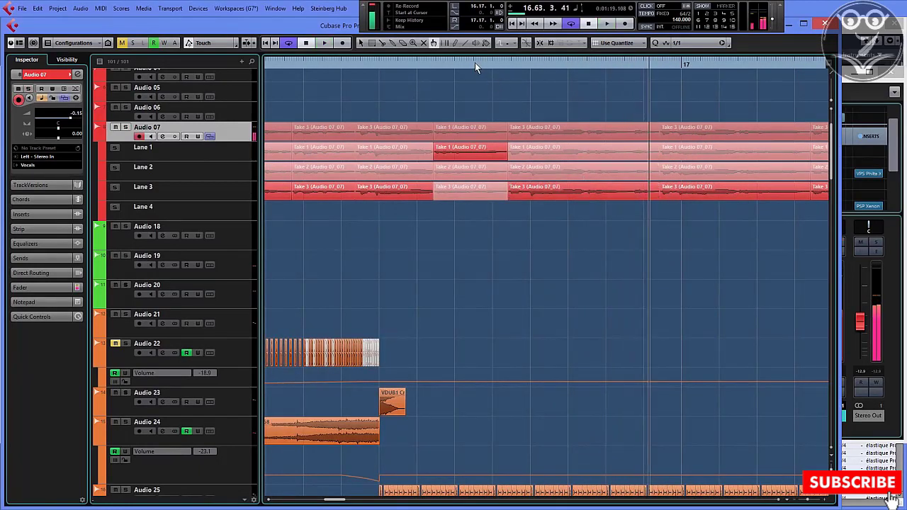
# - Compare Take 2 and Take 1 for the tenth phrase by activating each in turn, and return to Take 3 on Lane 3
pyautogui.click(546, 175)
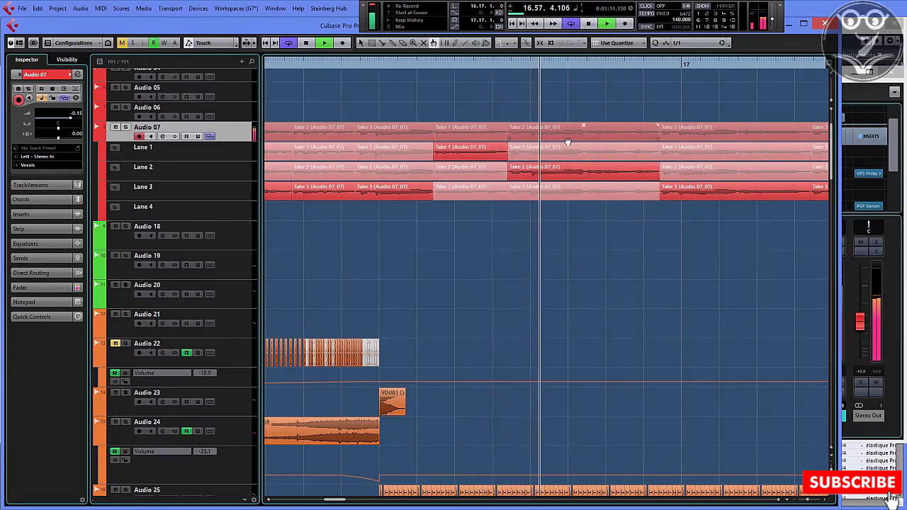
pyautogui.click(526, 152)
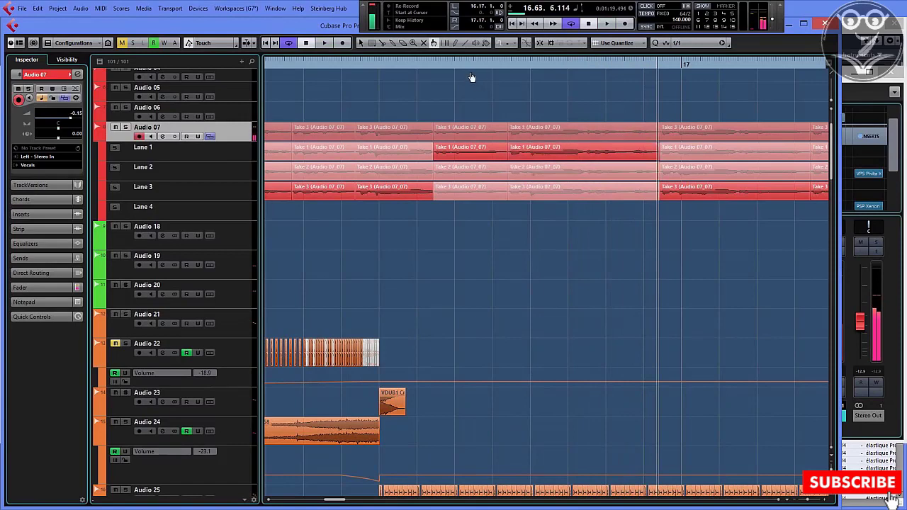
pyautogui.press('space')
pyautogui.press('space')
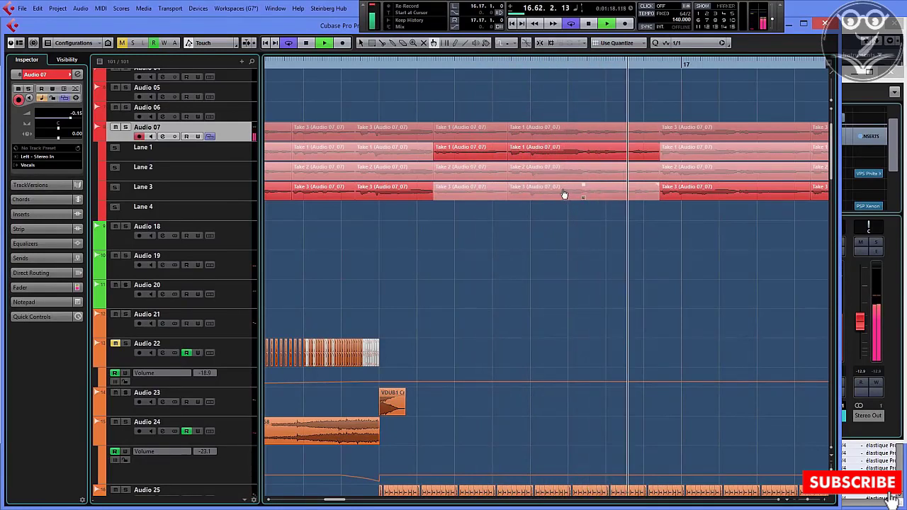
pyautogui.press('space')
pyautogui.click(539, 193)
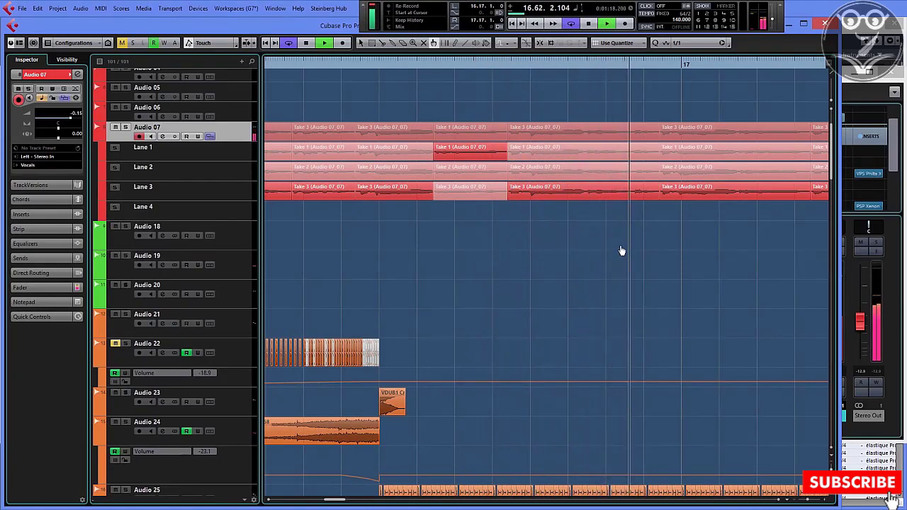
pyautogui.press('space')
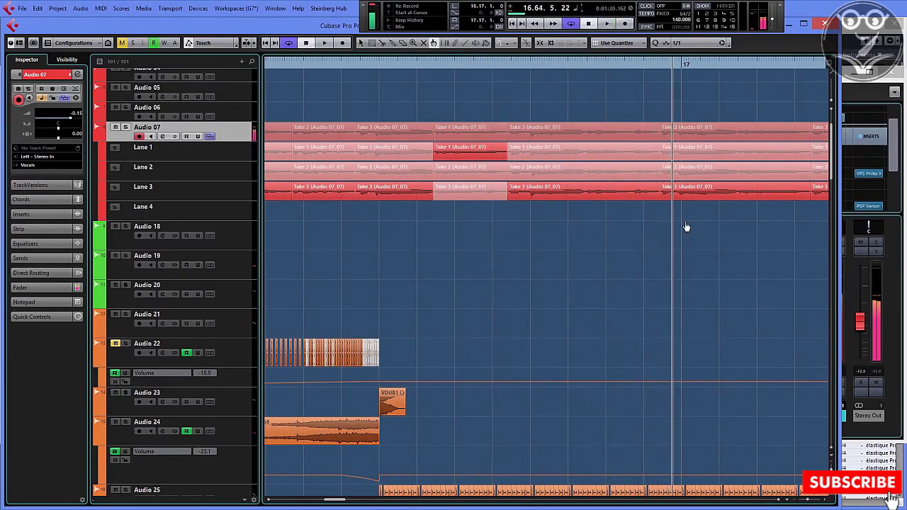
# - Audition the eleventh phrase's Take 3 on Lane 3, playing from about 16.62.8 past bar 17
pyautogui.click(778, 500)
pyautogui.click(779, 499)
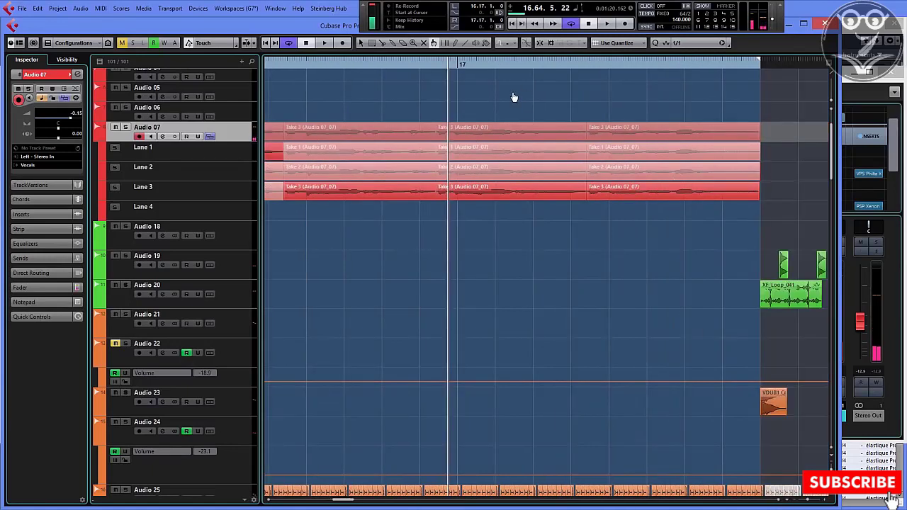
pyautogui.click(418, 69)
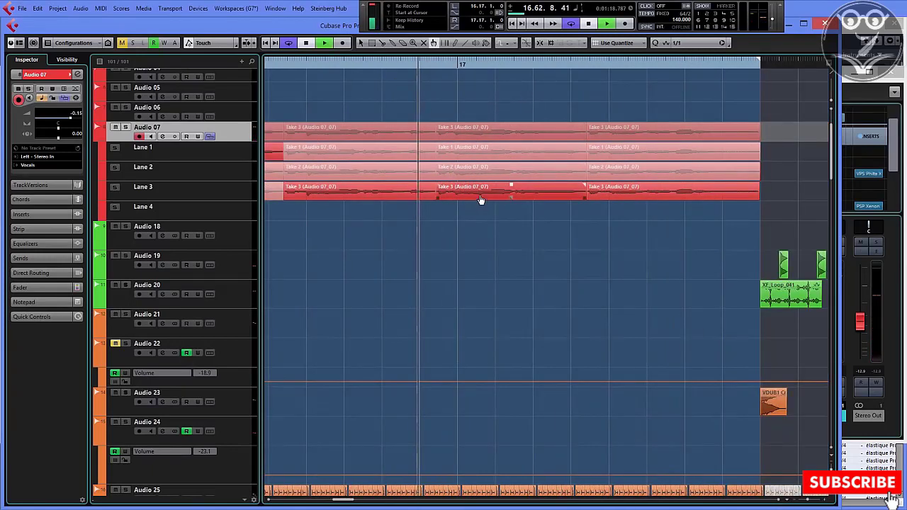
pyautogui.press('space')
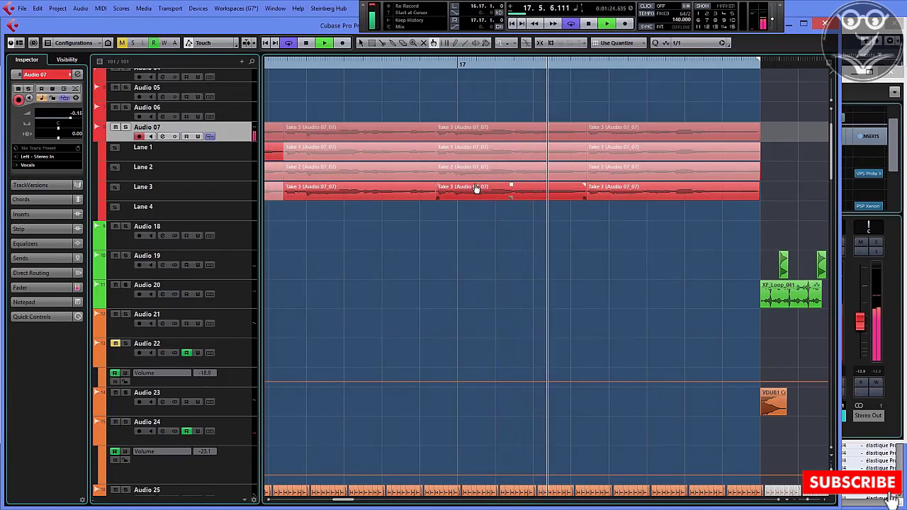
pyautogui.press('space')
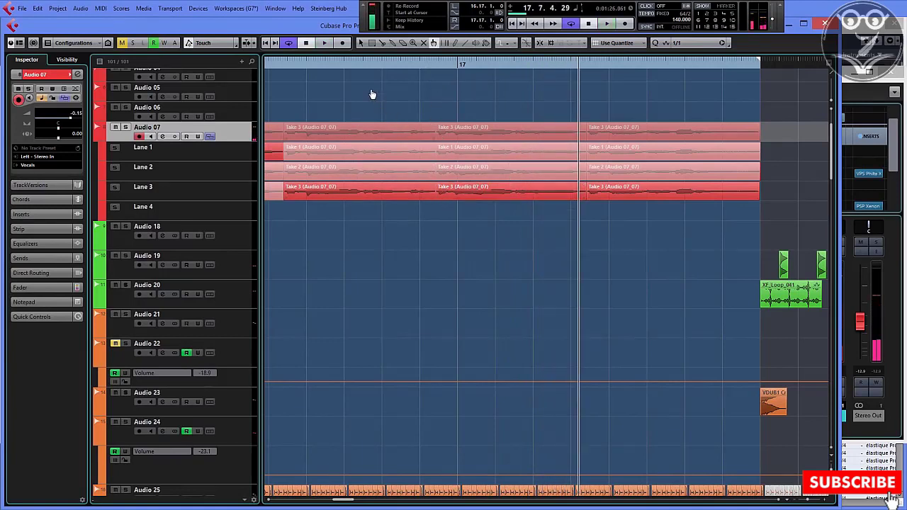
# - Try Take 2 for the eleventh phrase, and activate Take 1 on Lane 1, auditioning it from about 16.63
pyautogui.click(342, 68)
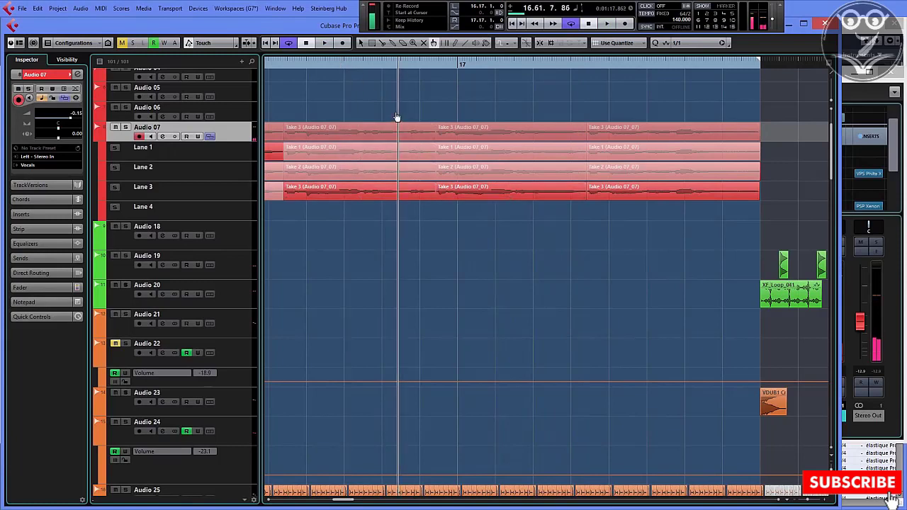
pyautogui.press('space')
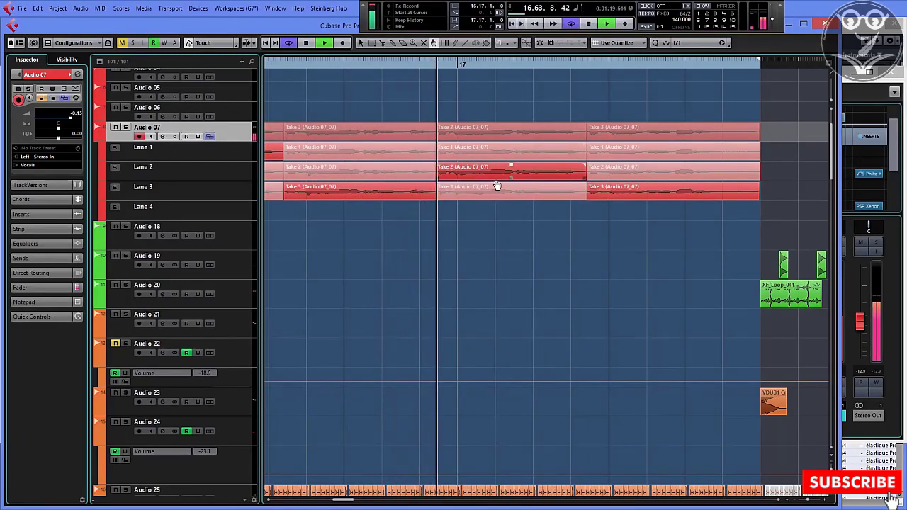
pyautogui.click(457, 152)
pyautogui.press('space')
pyautogui.click(426, 69)
pyautogui.press('space')
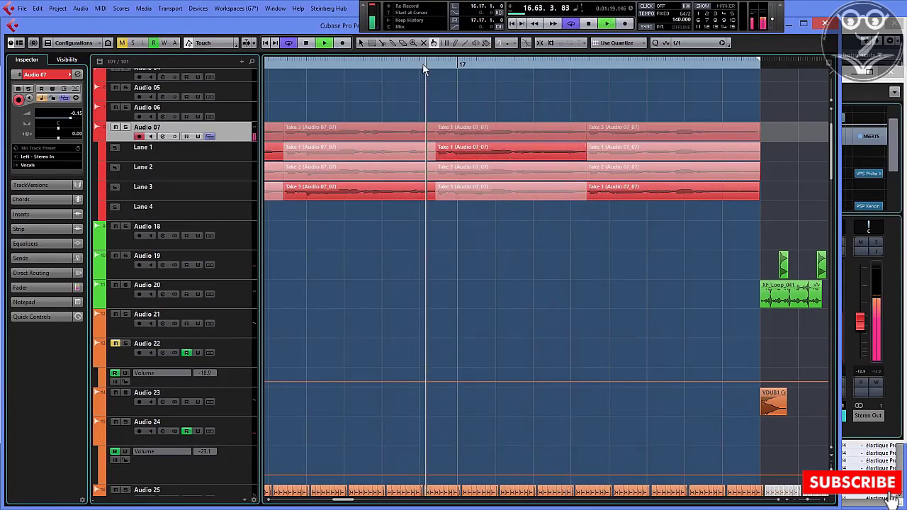
# - Audition the change from Take 3 to Take 1 at the eleventh phrase repeatedly, starting a few beats before it
pyautogui.press('space')
pyautogui.click(346, 63)
pyautogui.press('space')
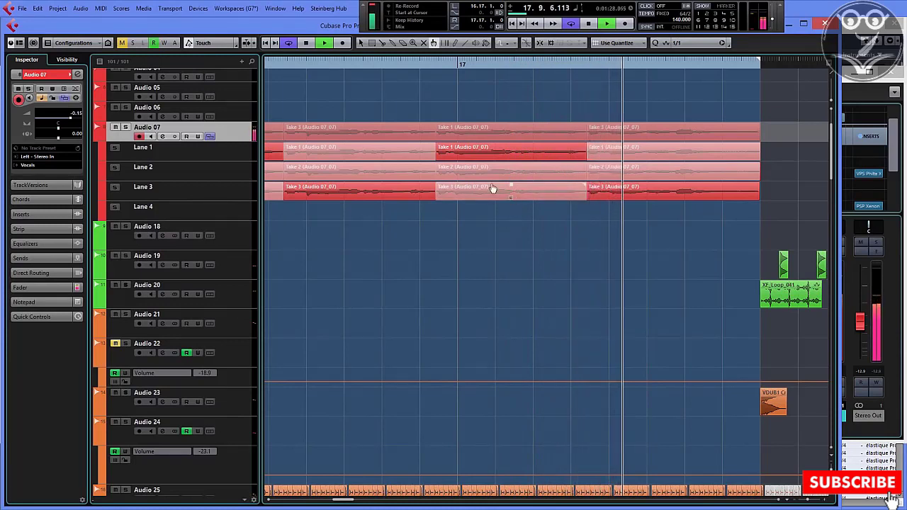
pyautogui.click(385, 67)
pyautogui.press('space')
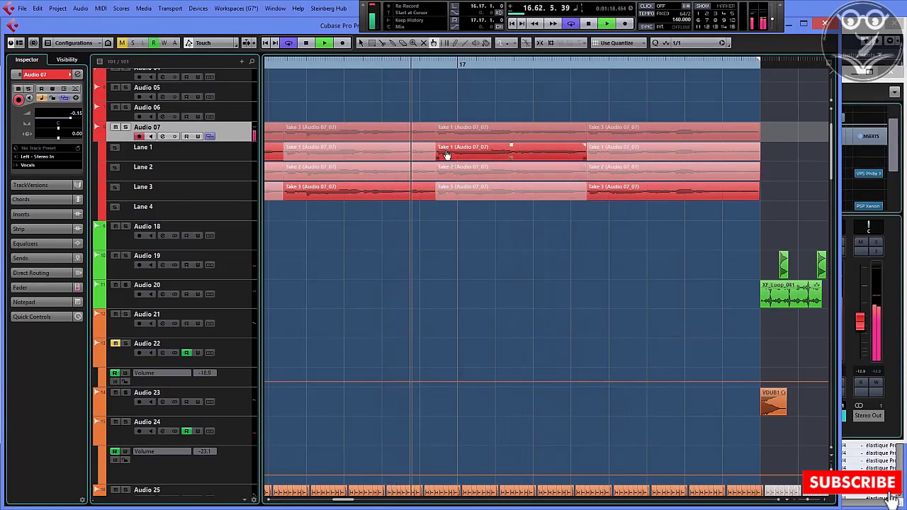
pyautogui.press('space')
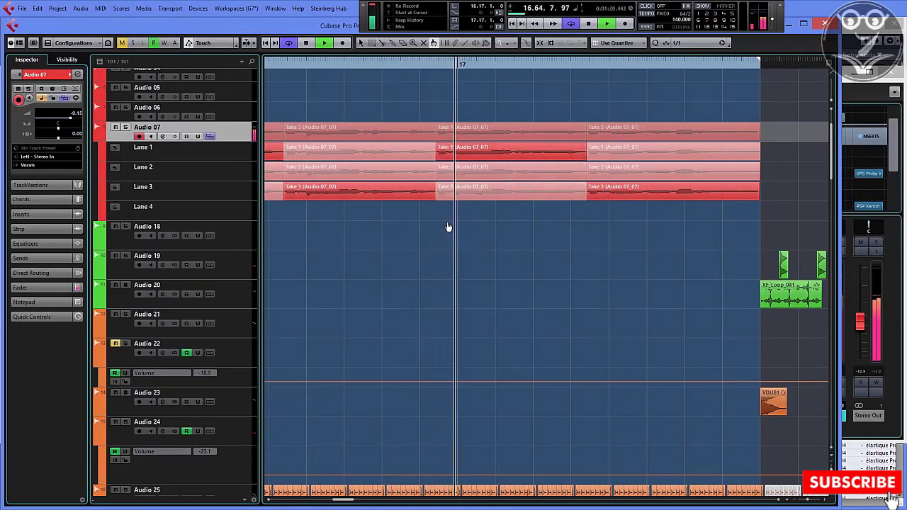
# - Select the eleventh phrase's takes and split all lanes at about 16.64.4 with the Split tool, isolating the short opening sound
pyautogui.click(436, 70)
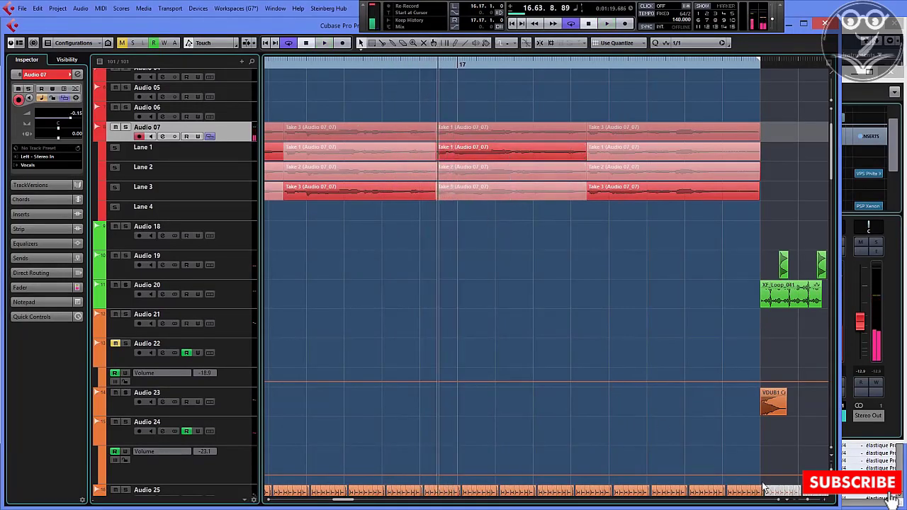
pyautogui.press('h')
pyautogui.press('h')
pyautogui.press('h')
pyautogui.press('h')
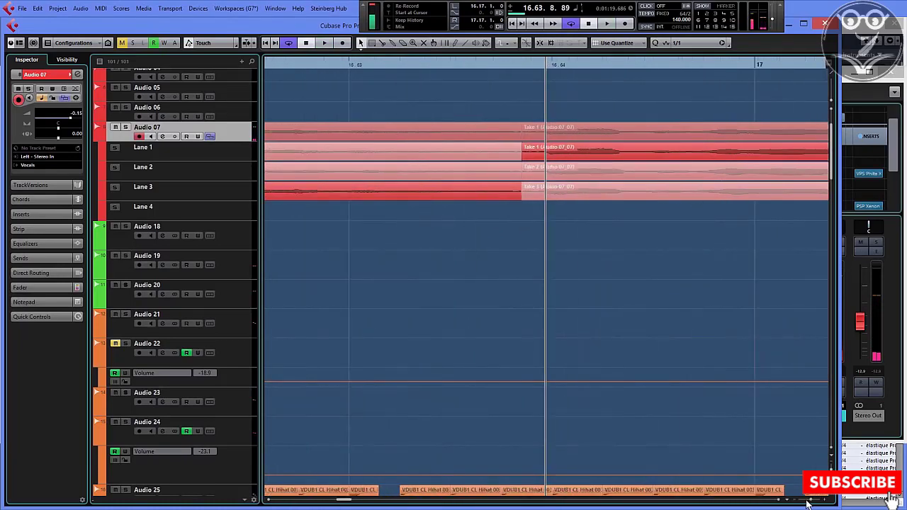
pyautogui.click(667, 206)
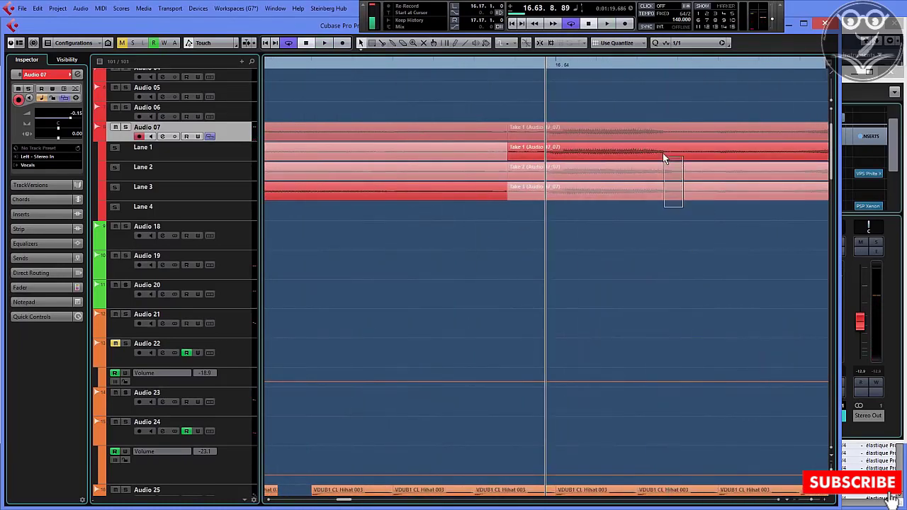
pyautogui.click(670, 189)
pyautogui.rightClick(673, 215)
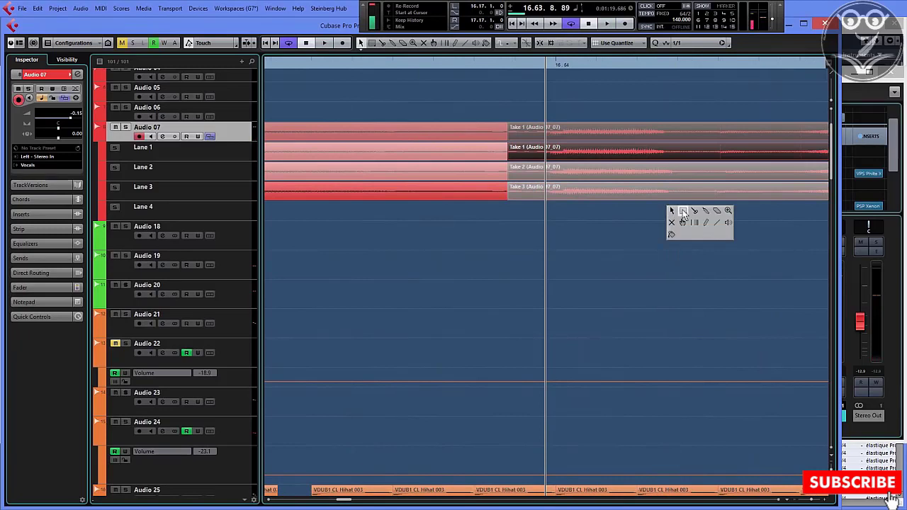
pyautogui.click(695, 209)
pyautogui.click(691, 171)
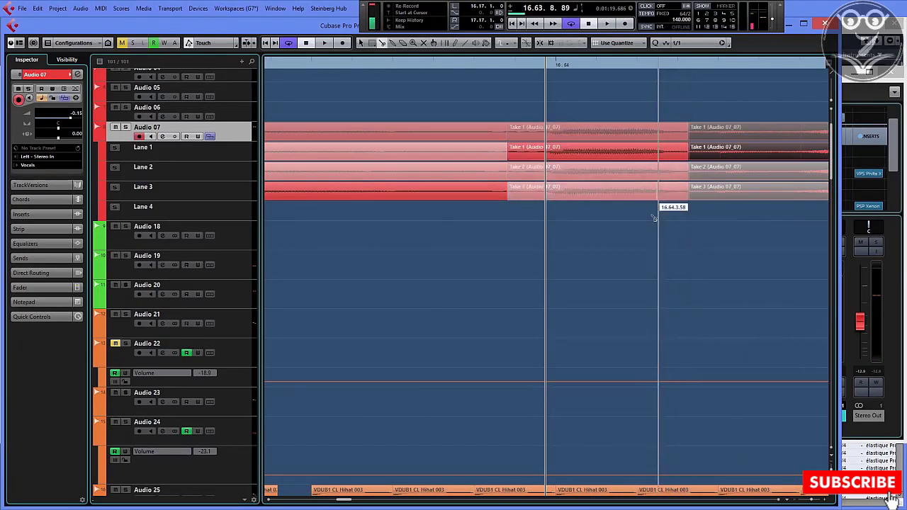
pyautogui.click(646, 219)
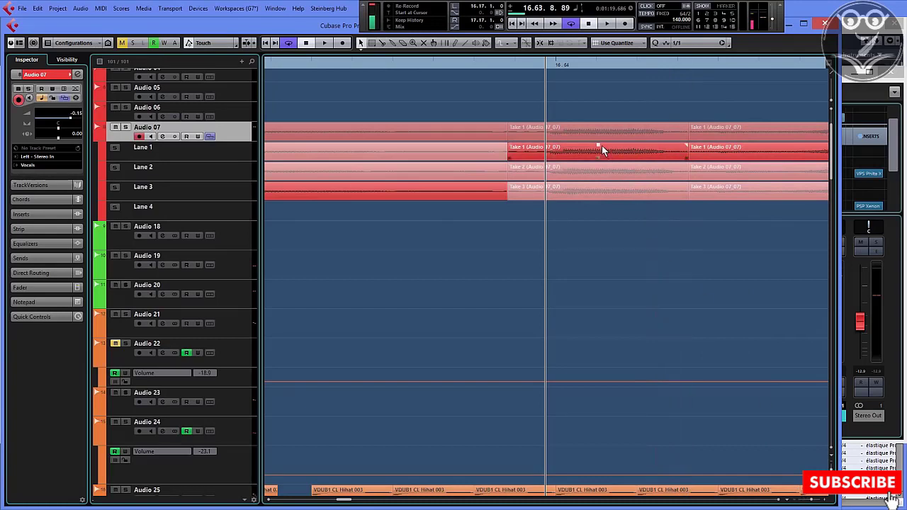
# - Slightly lower the volume of the short opening Take 1 segment, and audition from about 16.58 with Lane 1 enlarged
pyautogui.moveTo(599, 146); pyautogui.dragTo(600, 149)
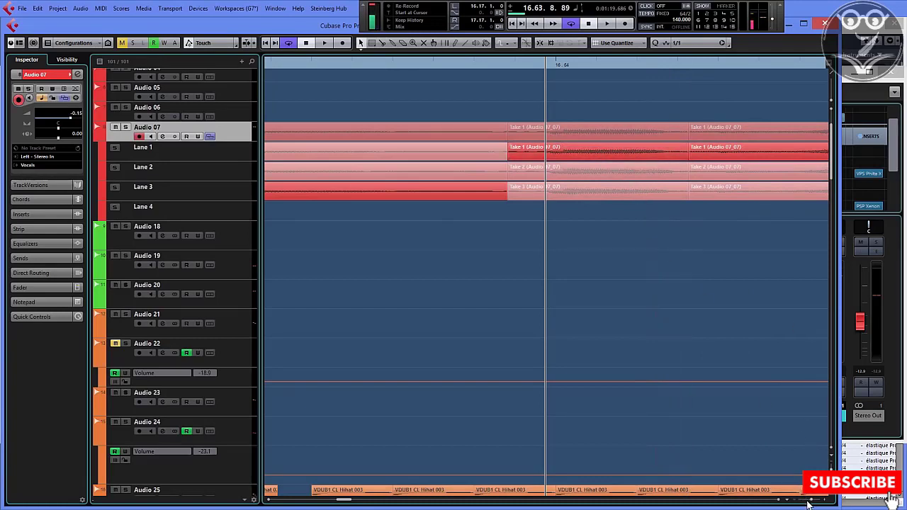
pyautogui.moveTo(812, 500); pyautogui.dragTo(808, 501)
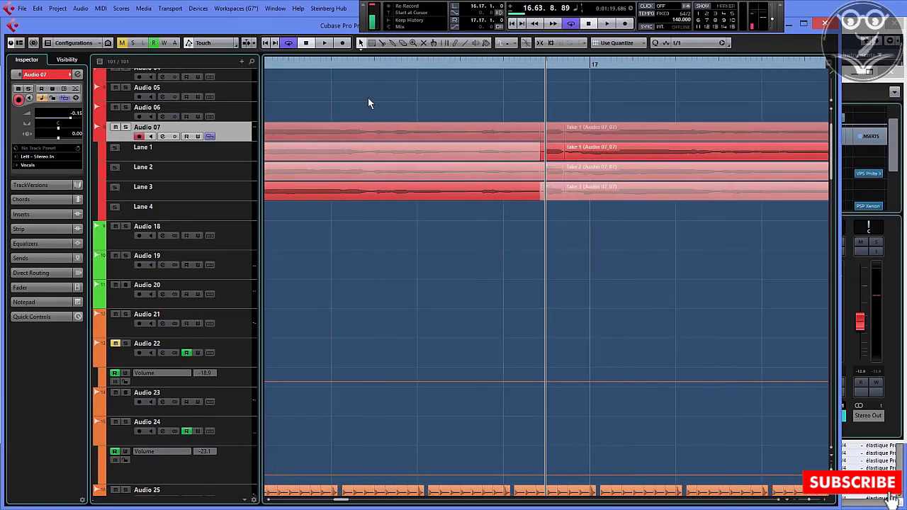
pyautogui.click(298, 64)
pyautogui.press('space')
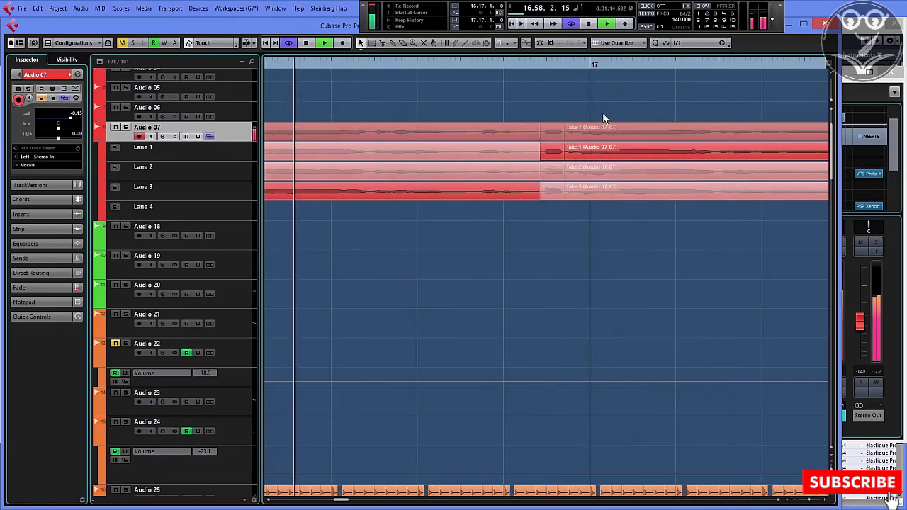
pyautogui.click(229, 156)
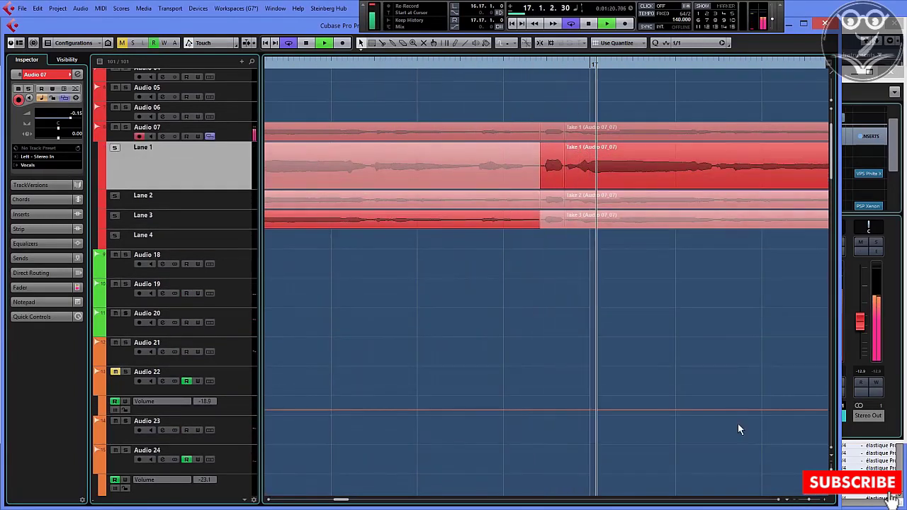
pyautogui.click(803, 501)
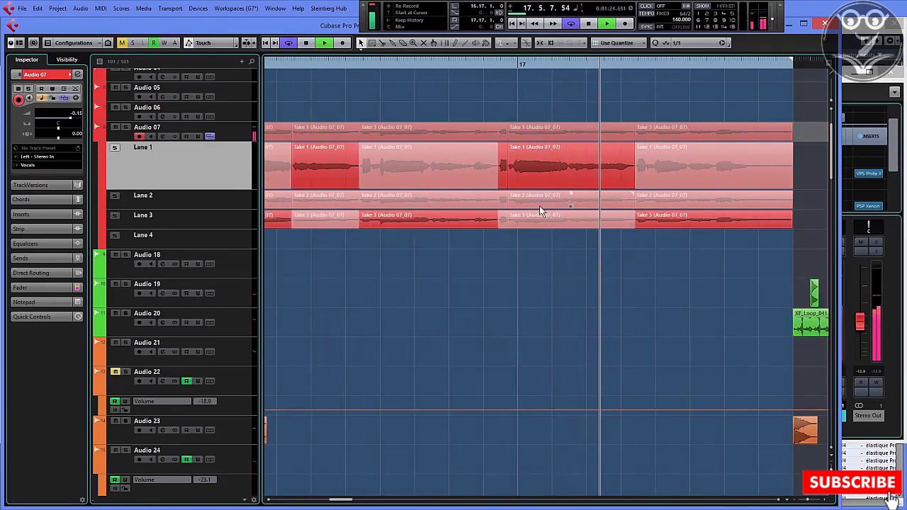
# - Activate Take 2 on Lane 2 for the last phrase with the Comp tool, and audition it from about 17.5
pyautogui.rightClick(538, 244)
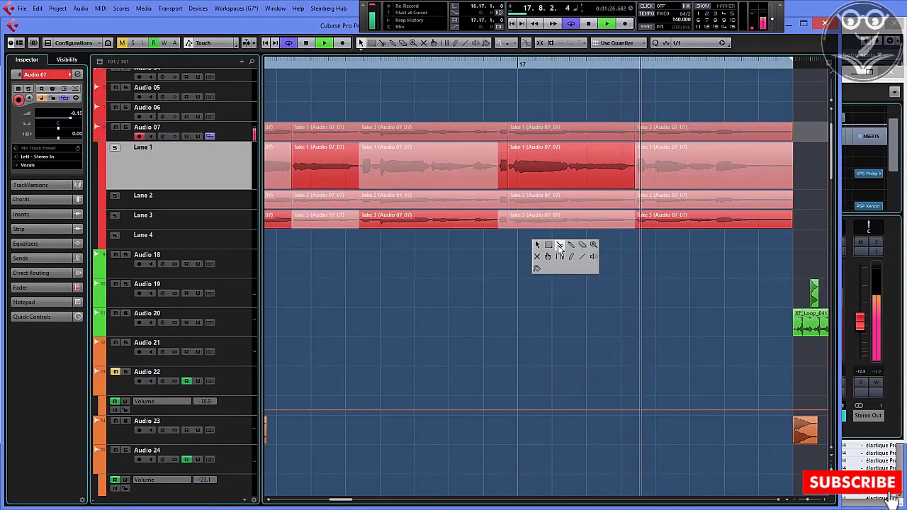
pyautogui.click(550, 257)
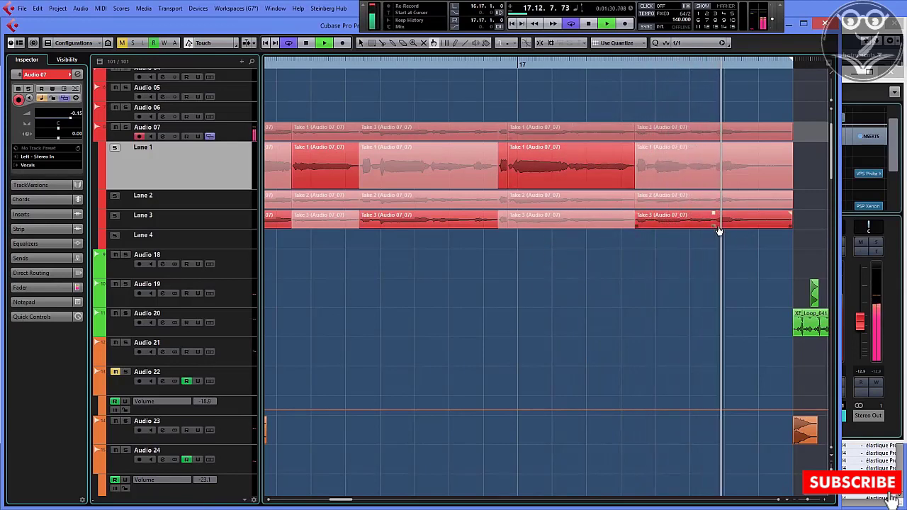
pyautogui.click(659, 202)
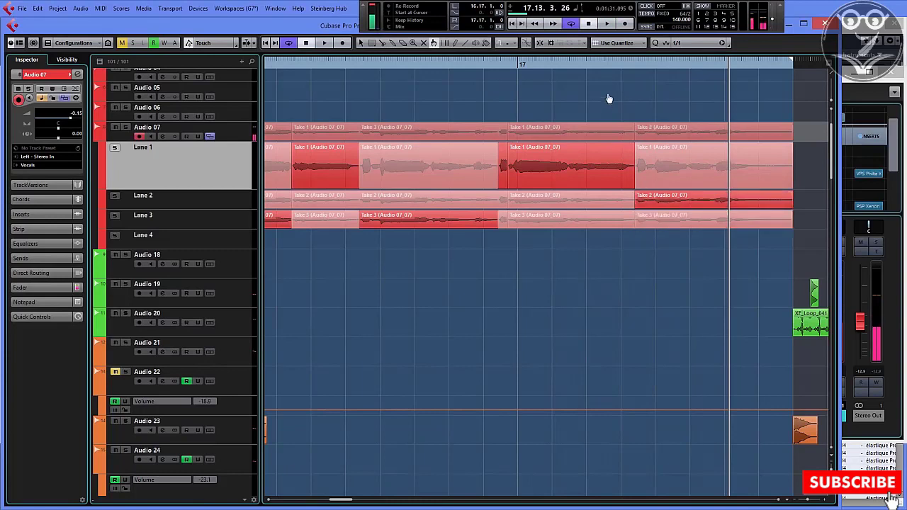
pyautogui.click(596, 64)
pyautogui.press('space')
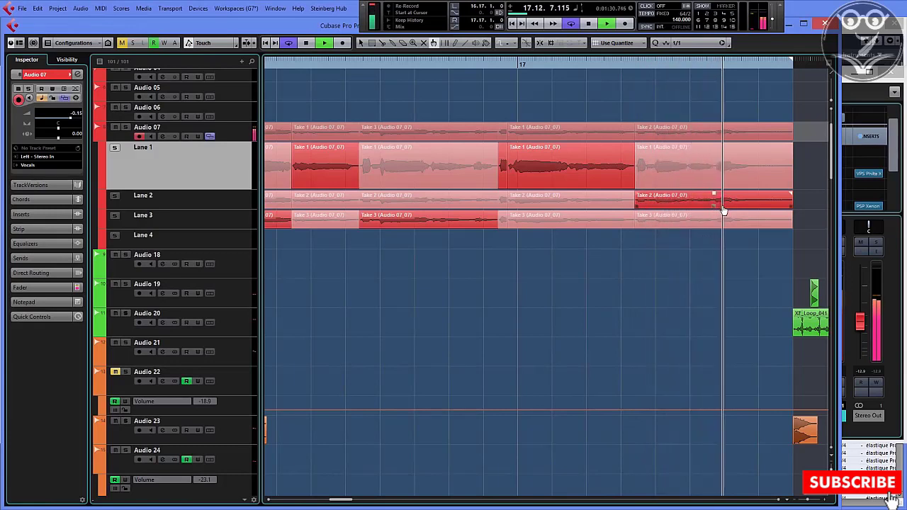
# - Activate Take 1 on Lane 1 for the last phrase and audition it from shortly before the phrase
pyautogui.press('space')
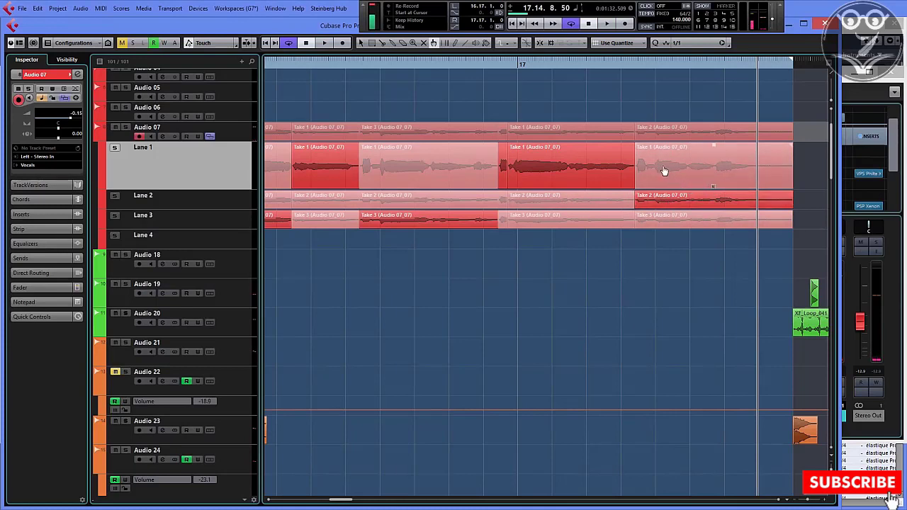
pyautogui.click(587, 65)
pyautogui.click(695, 166)
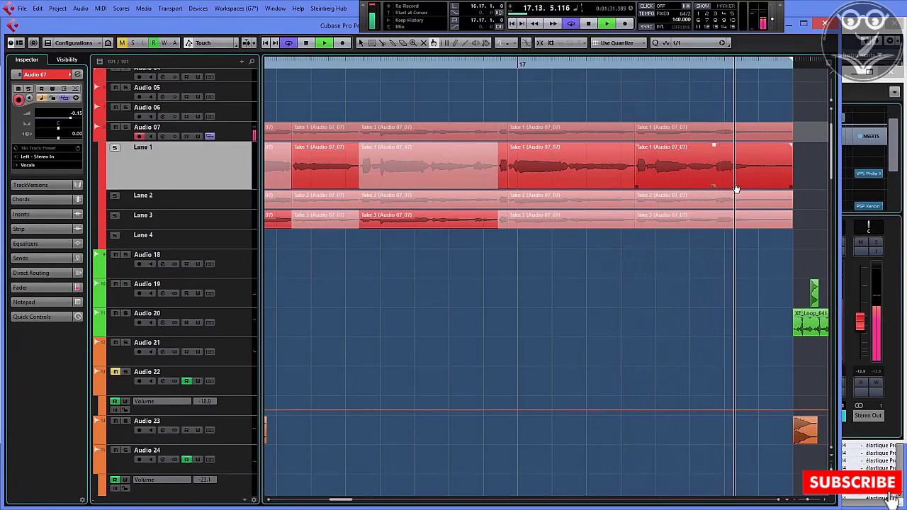
pyautogui.press('space')
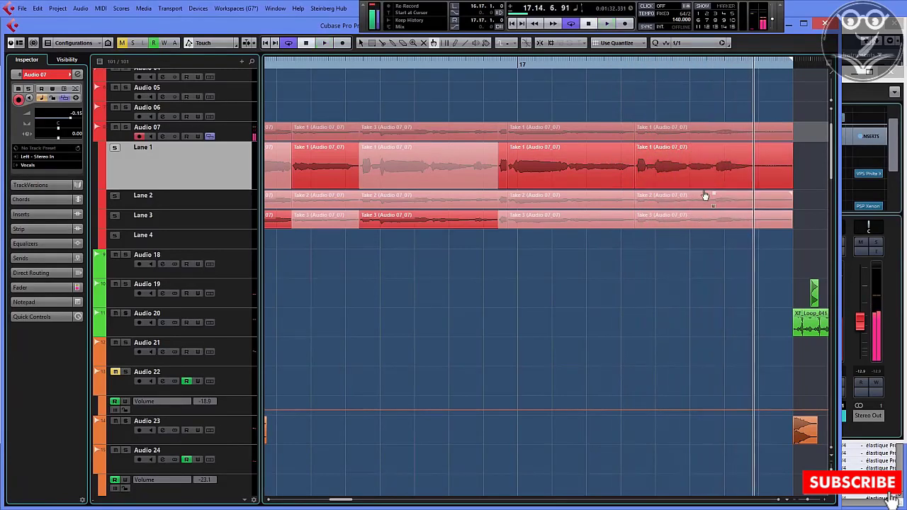
# - Switch the last phrase back to Take 2 on Lane 2 and audition it again for comparison
pyautogui.click(658, 198)
pyautogui.click(616, 64)
pyautogui.press('space')
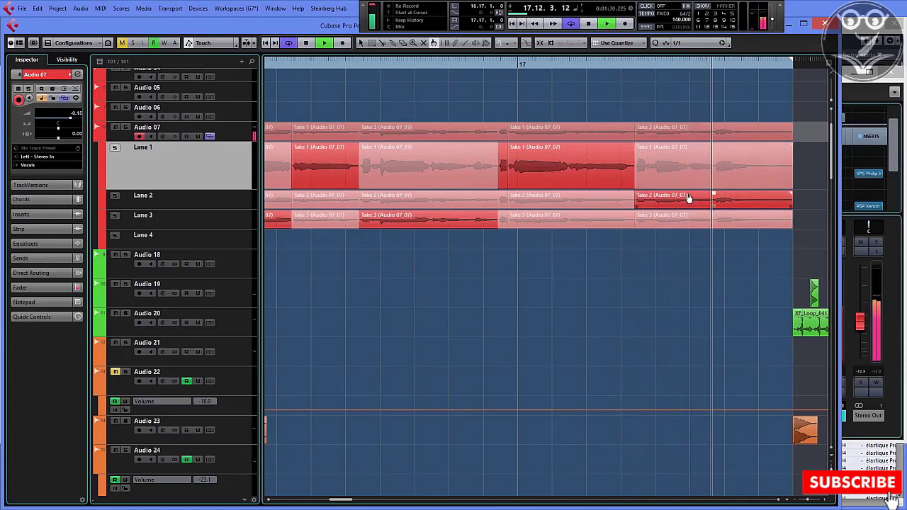
# - Choose Take 1 on Lane 1 for the last phrase and audition it from just before the phrase
pyautogui.click(644, 168)
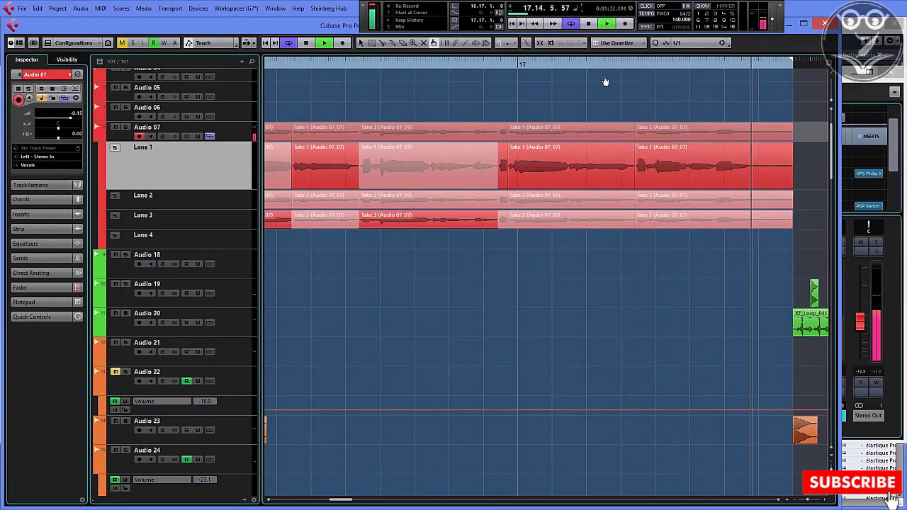
pyautogui.click(614, 64)
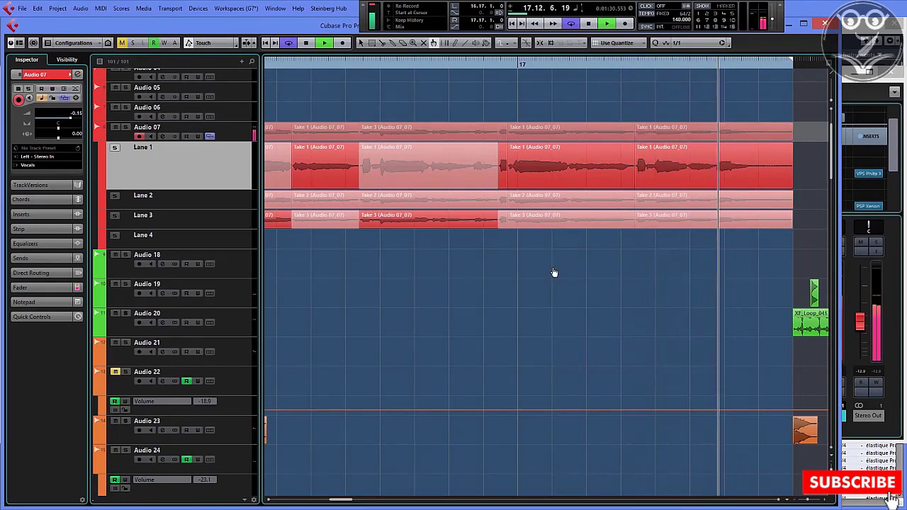
pyautogui.press('space')
# - Audition the opening phrases of the comp from about 16.16.7, with all the phrases in view
pyautogui.moveTo(340, 501); pyautogui.dragTo(297, 503)
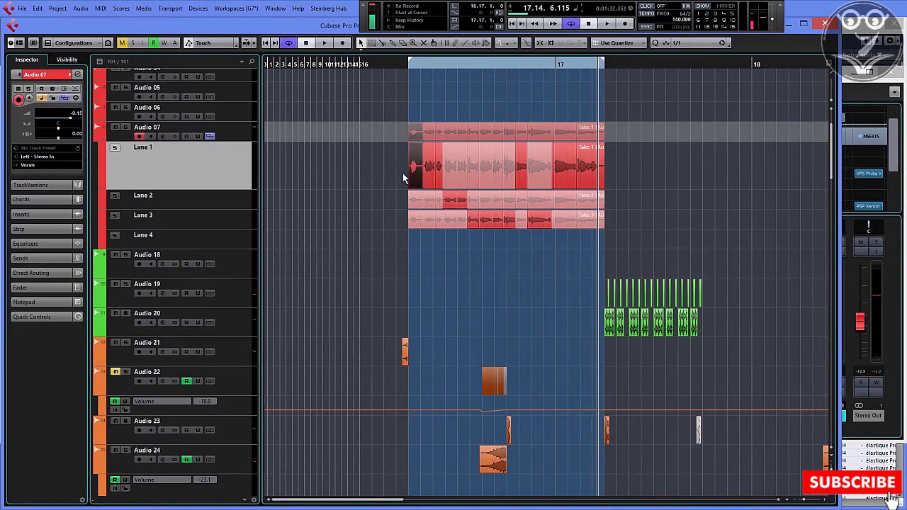
pyautogui.click(410, 67)
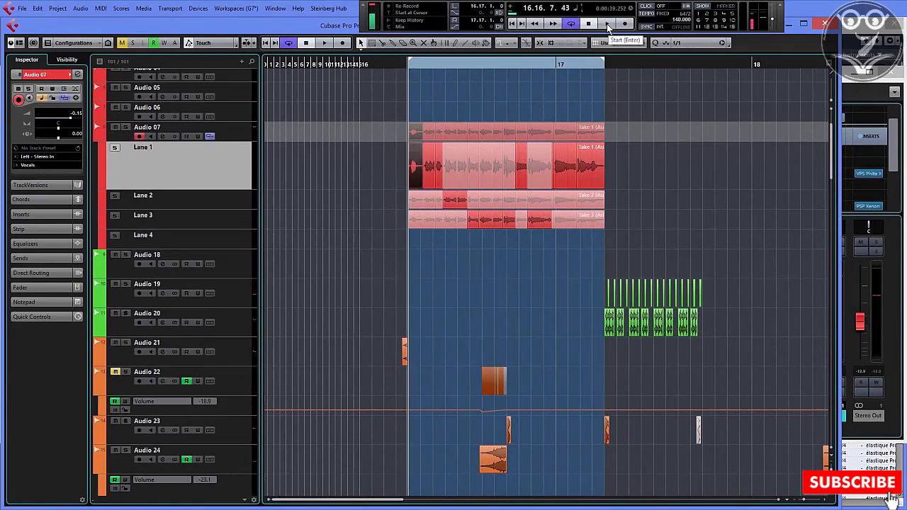
pyautogui.click(608, 25)
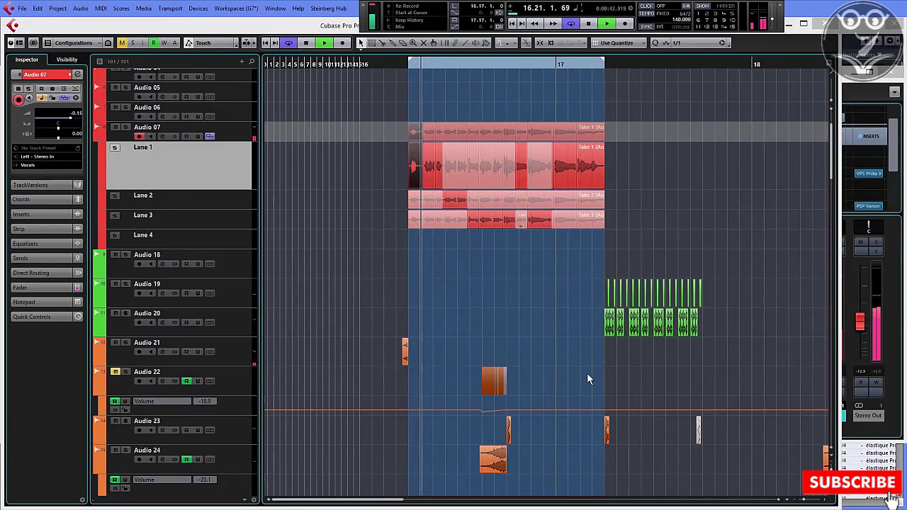
pyautogui.moveTo(824, 500); pyautogui.dragTo(785, 500)
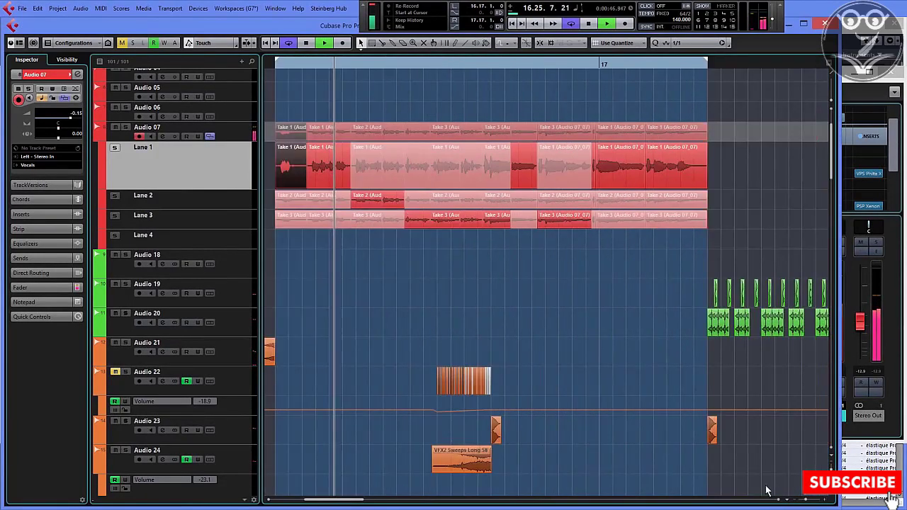
pyautogui.press('space')
# - Activate Take 2 on Lane 2 for the first phrase with the Comp tool, and audition from the start of the comp
pyautogui.rightClick(307, 248)
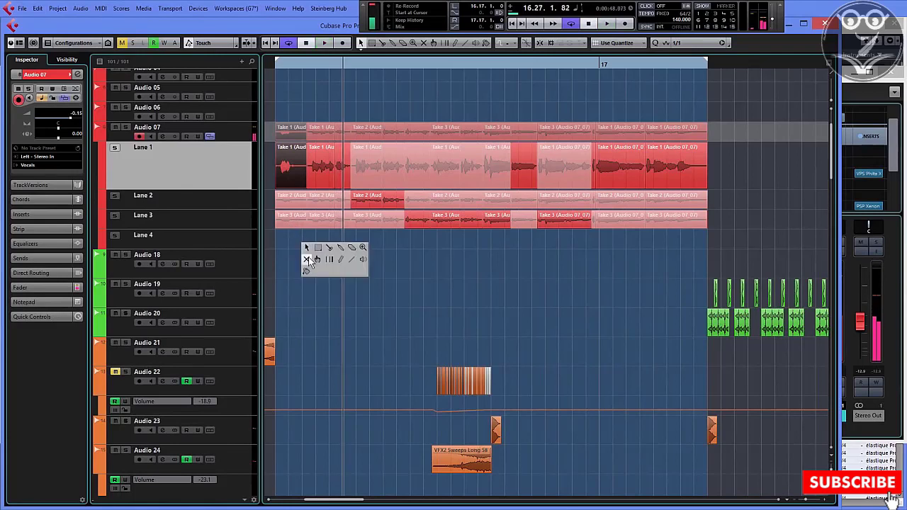
pyautogui.click(289, 205)
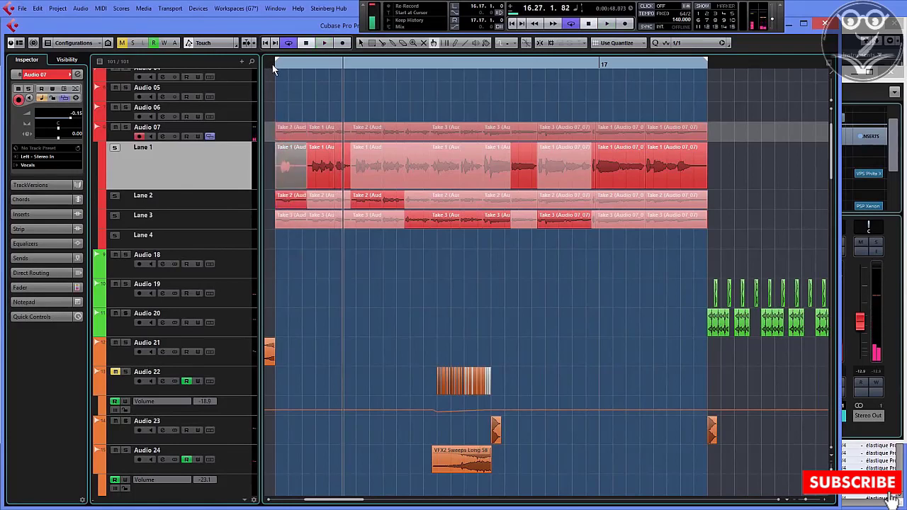
pyautogui.click(275, 69)
pyautogui.press('space')
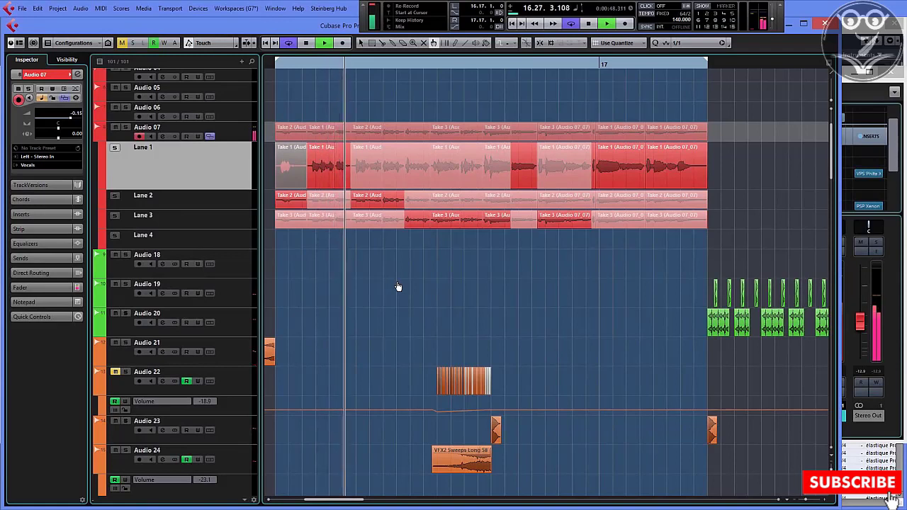
pyautogui.press('space')
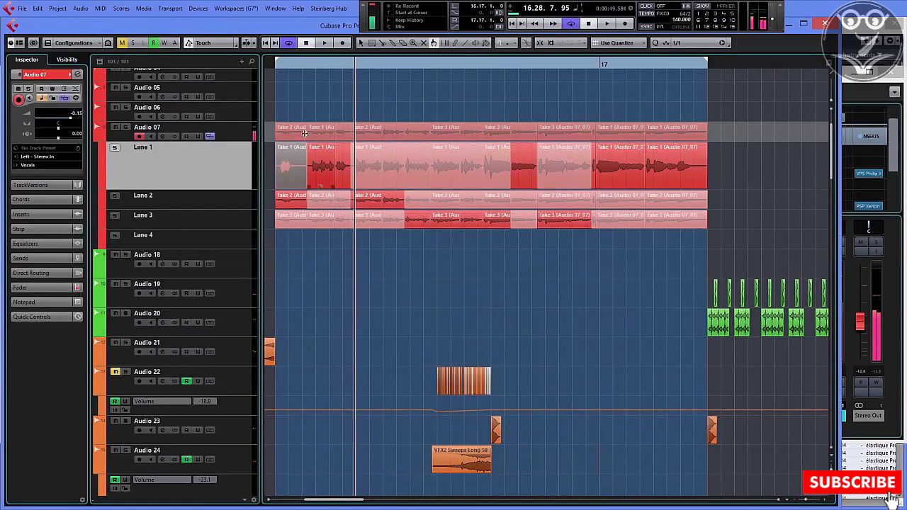
# - Play the whole comp from about 16.16.7 to 17.16.7, returning to the Object Selection tool and clearing the selection
pyautogui.rightClick(276, 68)
pyautogui.click(270, 84)
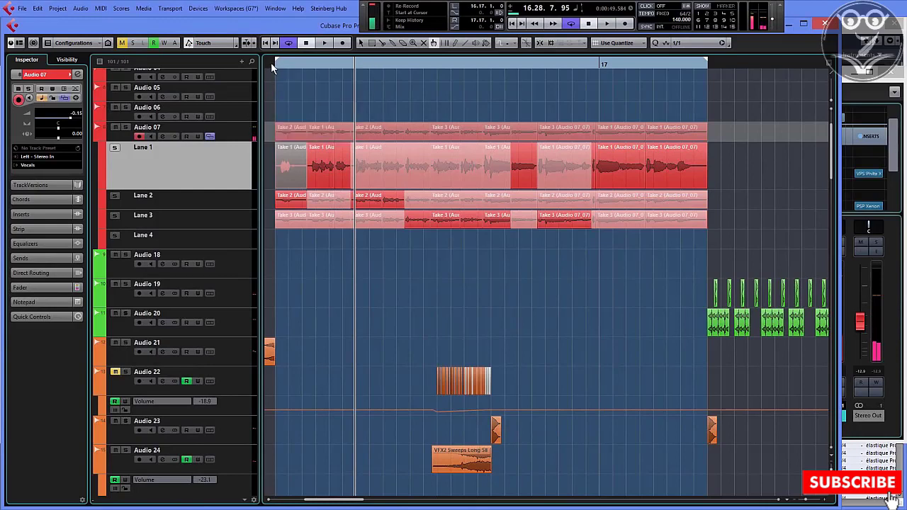
pyautogui.click(276, 70)
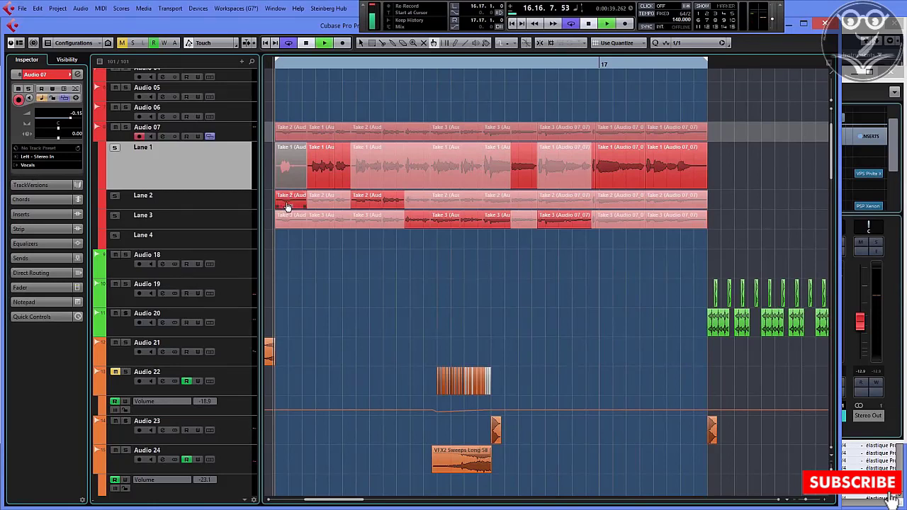
pyautogui.press('space')
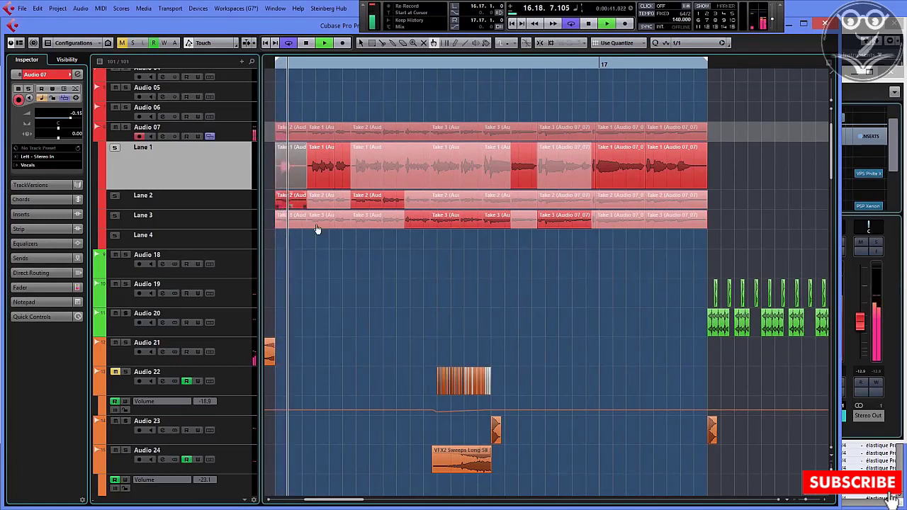
pyautogui.rightClick(353, 253)
pyautogui.click(354, 254)
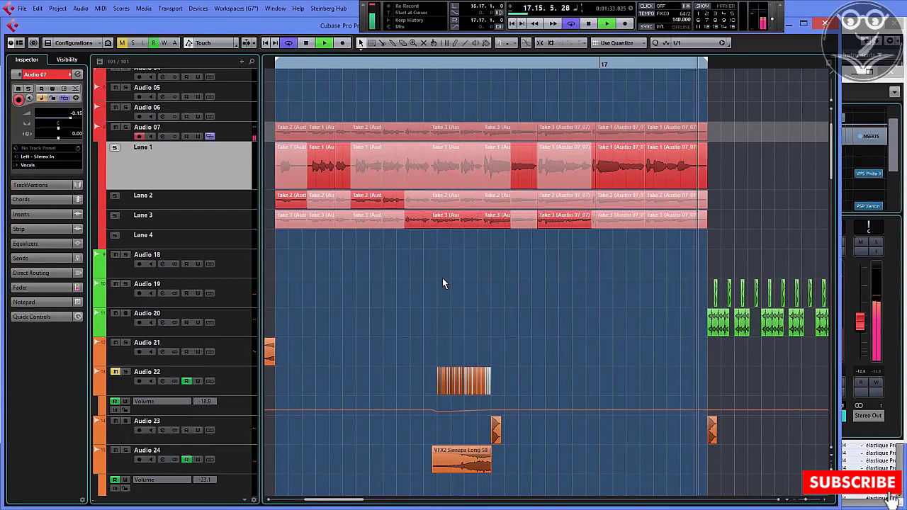
pyautogui.press('space')
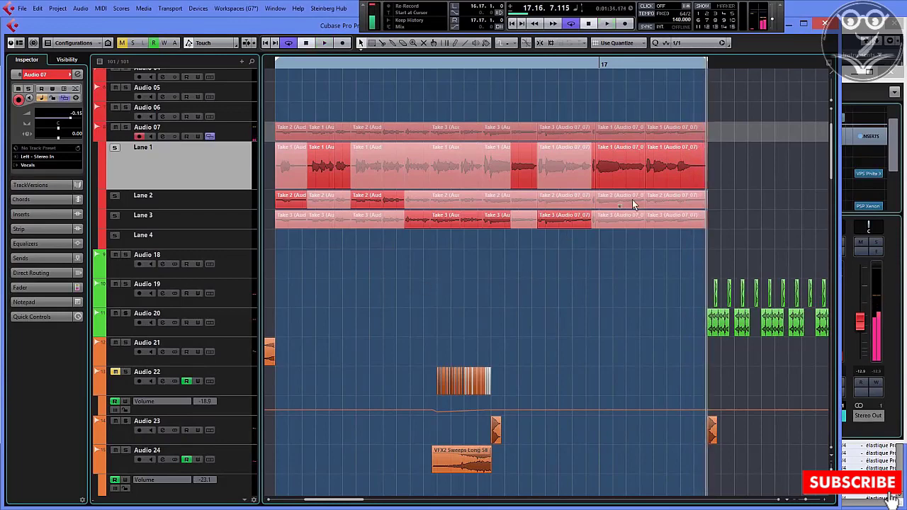